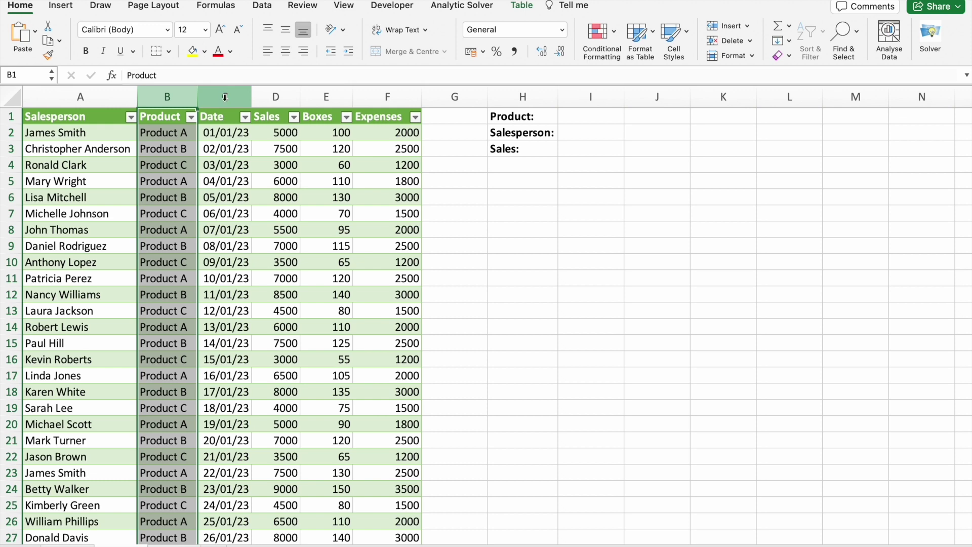
# Examine the table's Sales, Boxes and Expenses columns and the empty Product, Salesperson and Sales cells in I1:I3
pyautogui.click(269, 91)
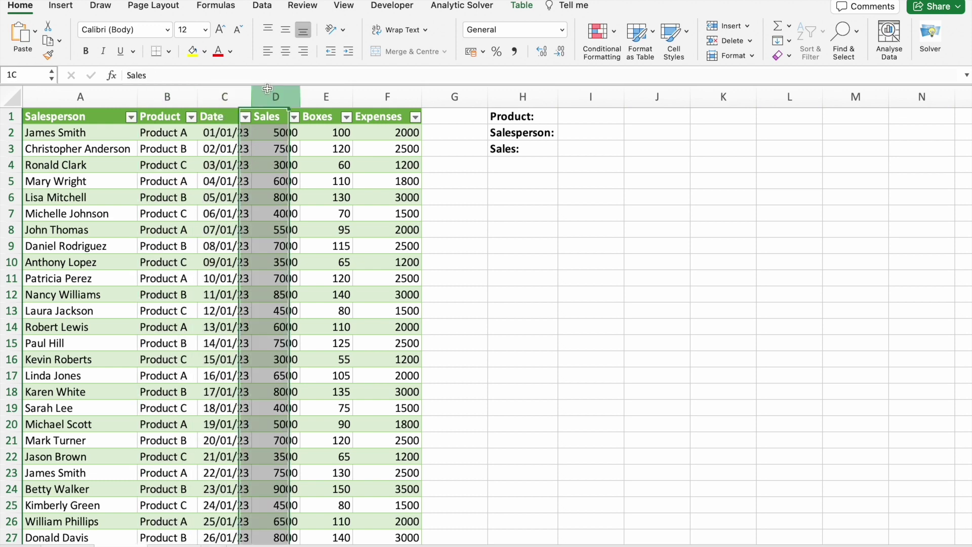
pyautogui.click(323, 97)
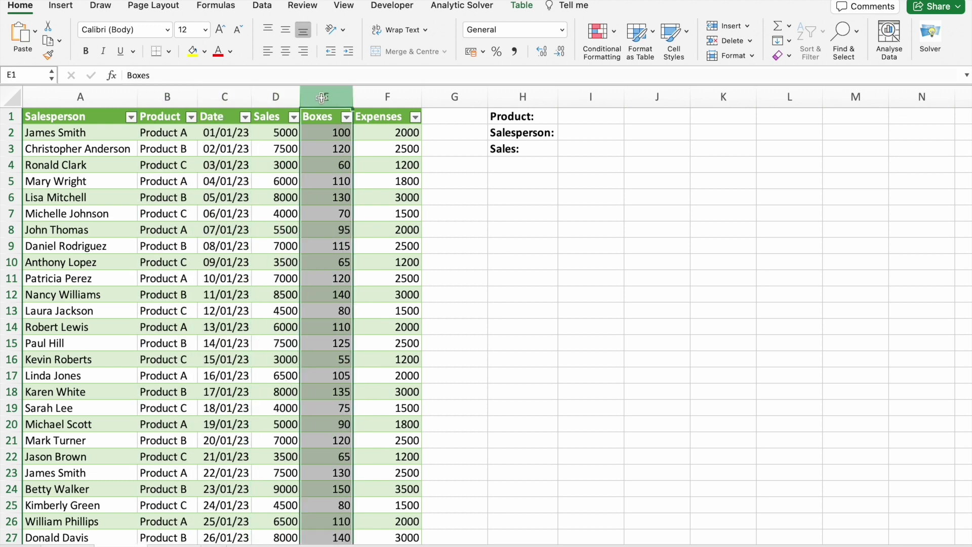
pyautogui.click(395, 97)
pyautogui.click(504, 269)
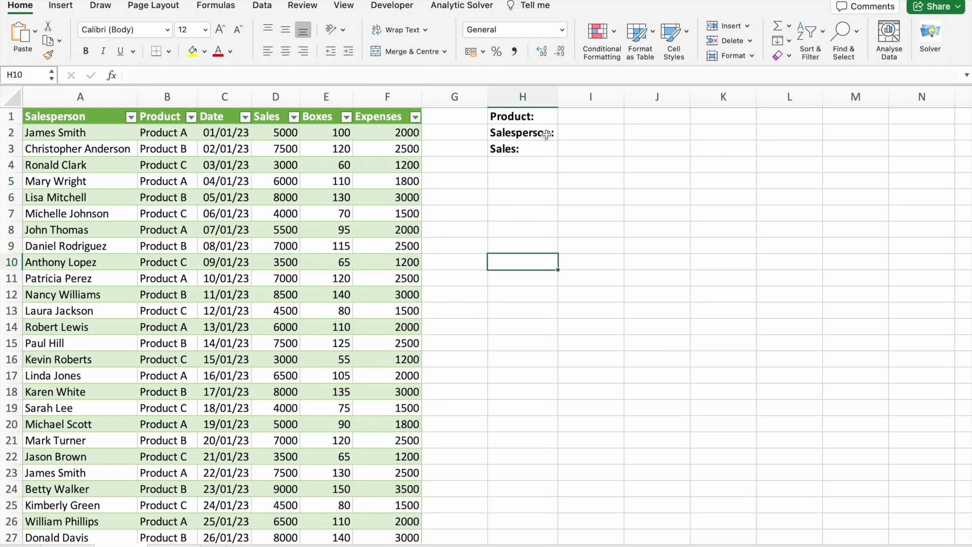
pyautogui.click(577, 151)
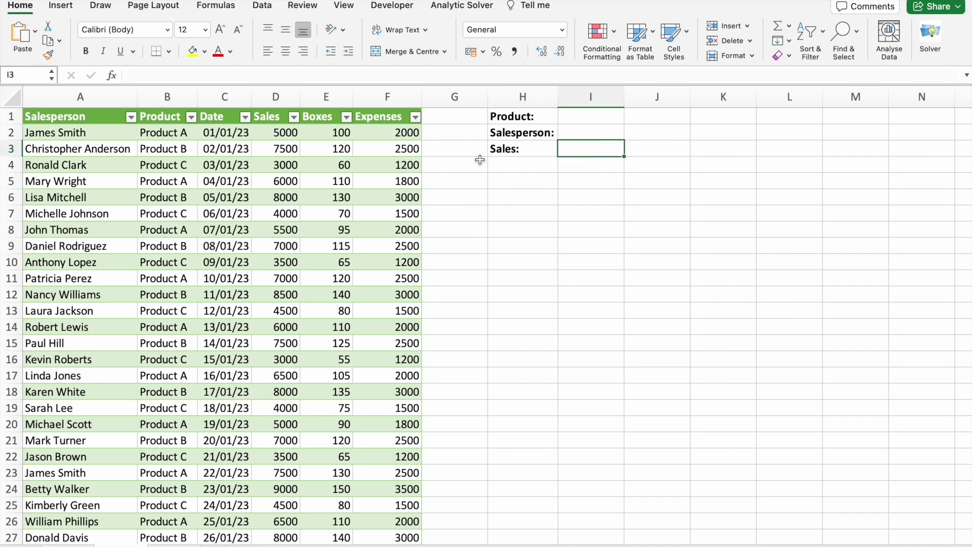
pyautogui.click(576, 134)
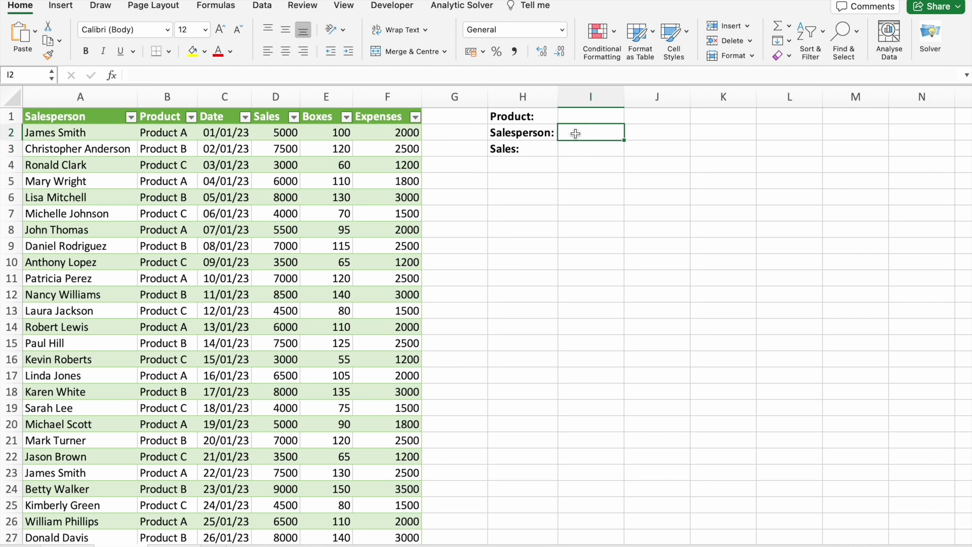
pyautogui.click(568, 117)
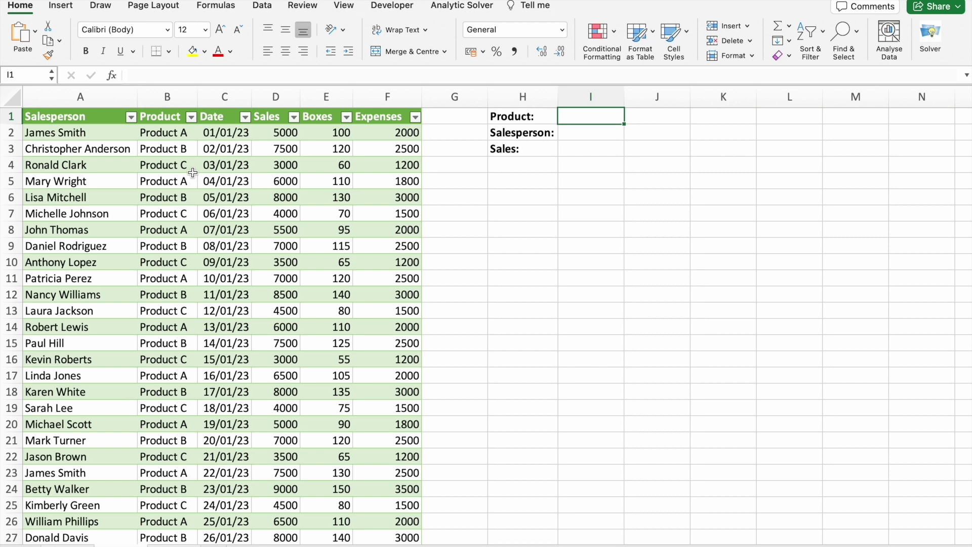
# Switch to ChatGPT and ask it for "Sumifs syntax"
pyautogui.hotkey('ctrl', 'Right')
pyautogui.write('Sum')
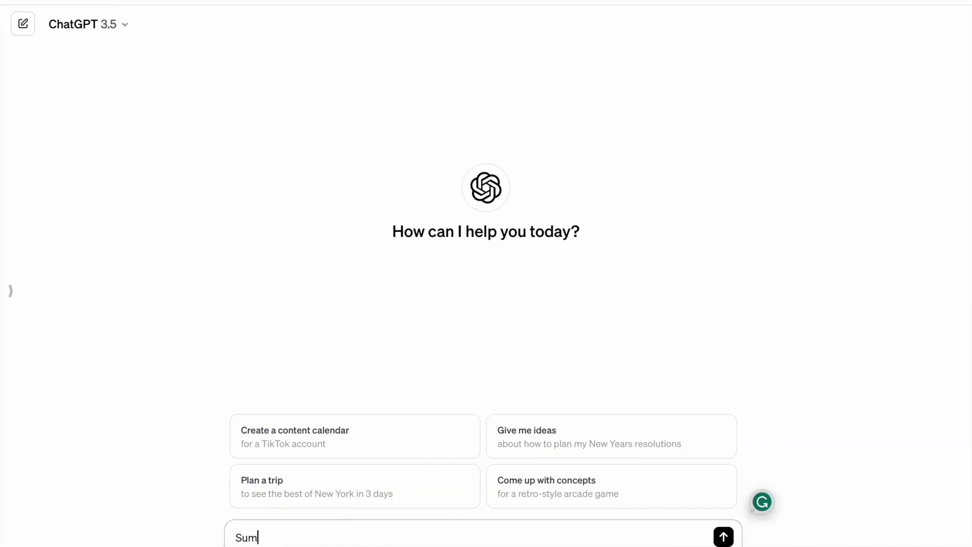
pyautogui.write('ifs syntax')
pyautogui.press('Return')
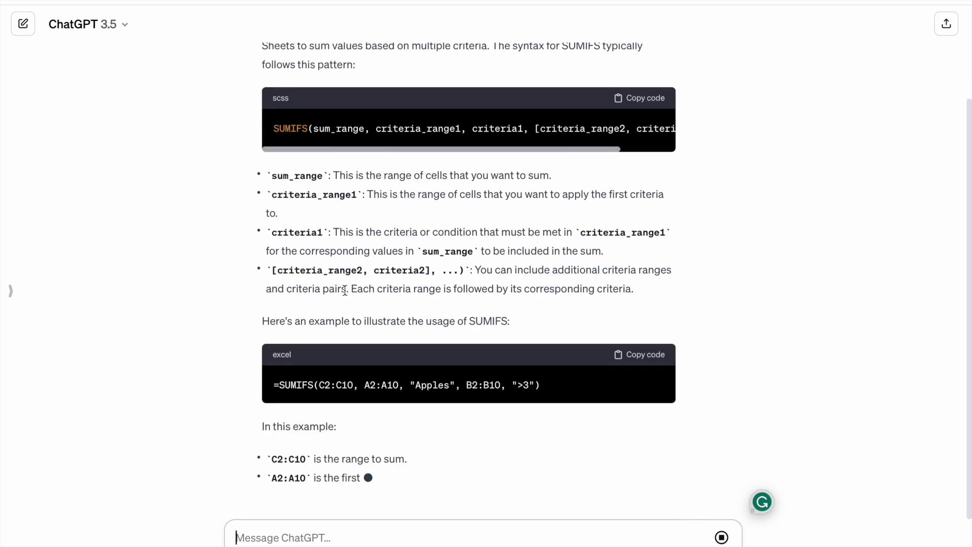
# Read the explanations of the SUMIFS arguments sum_range, criteria_range1 and criteria1 in the reply
pyautogui.scroll(5, 345, 292)
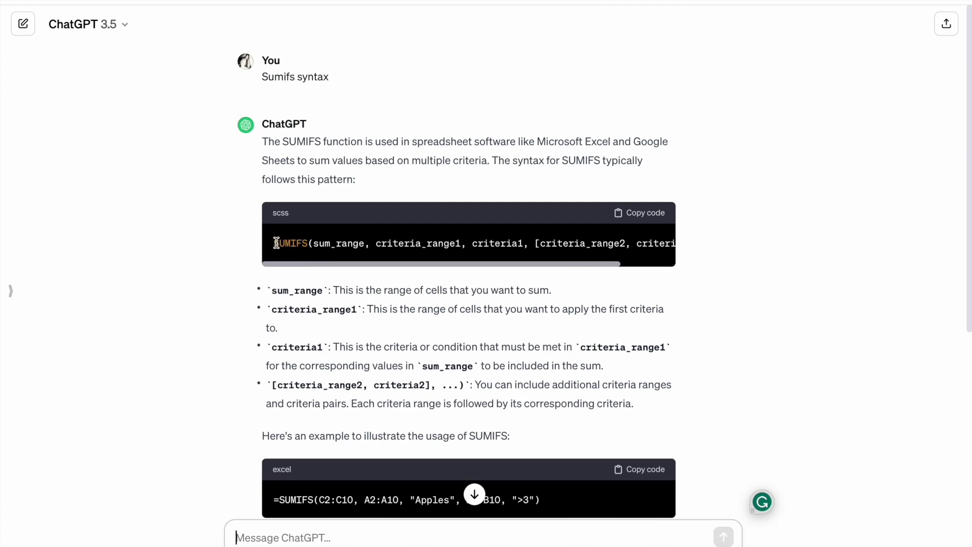
pyautogui.moveTo(313, 242); pyautogui.dragTo(364, 244)
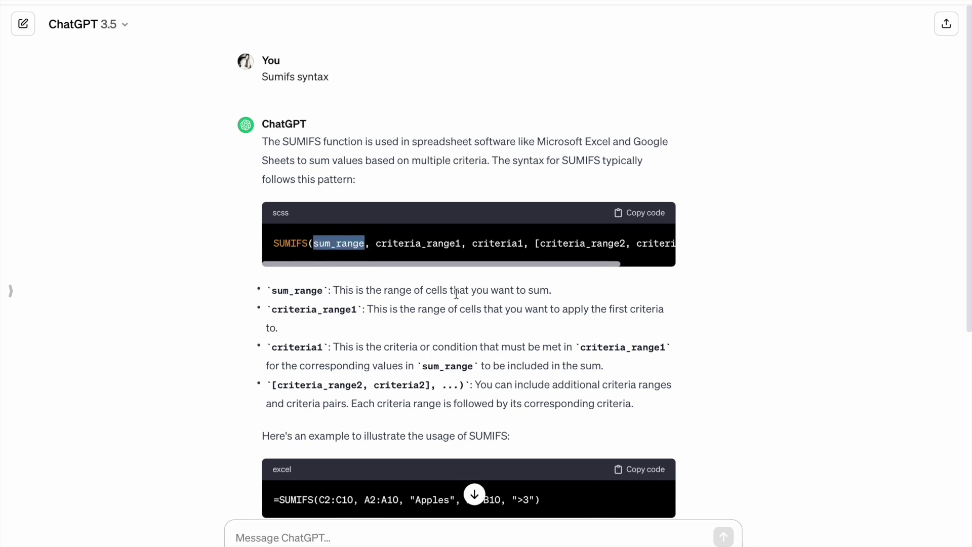
pyautogui.moveTo(550, 289); pyautogui.dragTo(334, 287)
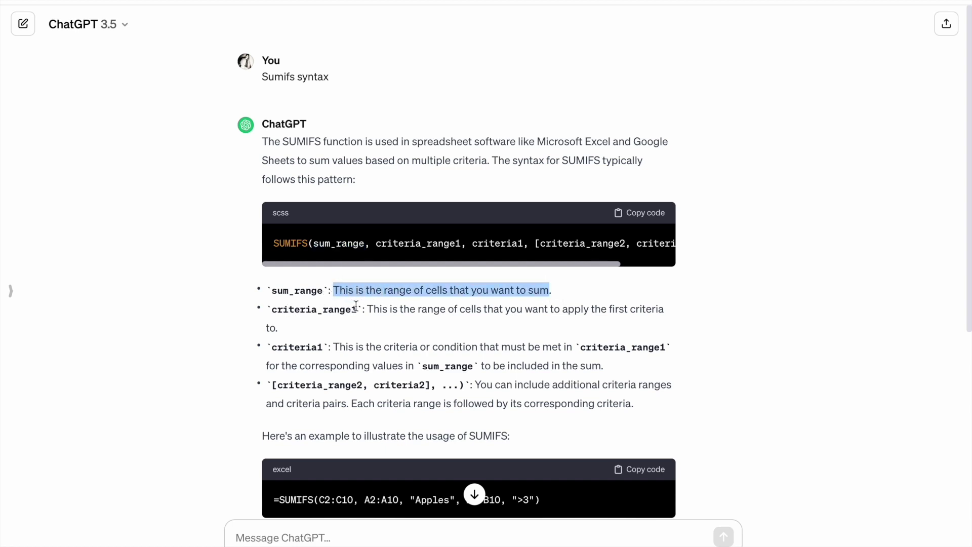
pyautogui.moveTo(374, 244); pyautogui.dragTo(461, 245)
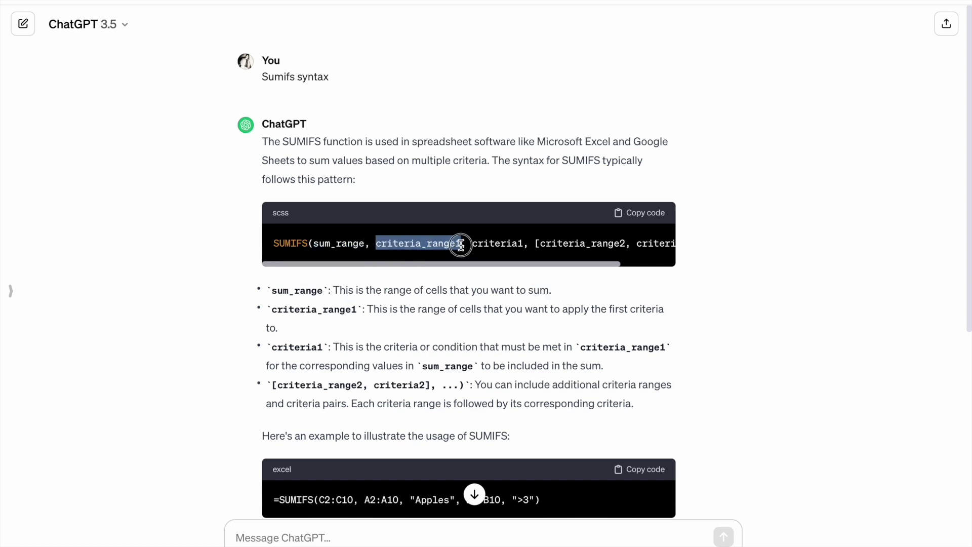
pyautogui.moveTo(368, 310); pyautogui.dragTo(644, 321)
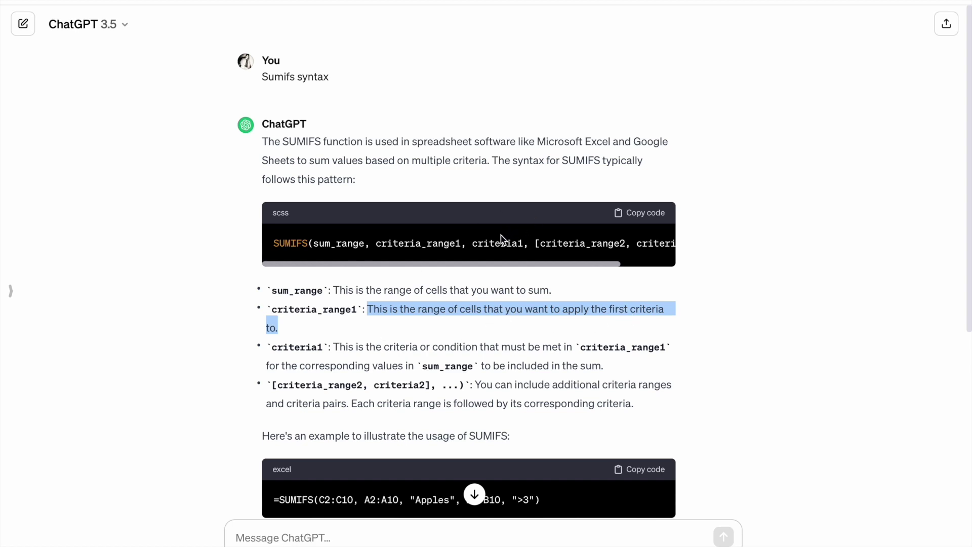
pyautogui.moveTo(478, 245); pyautogui.dragTo(523, 247)
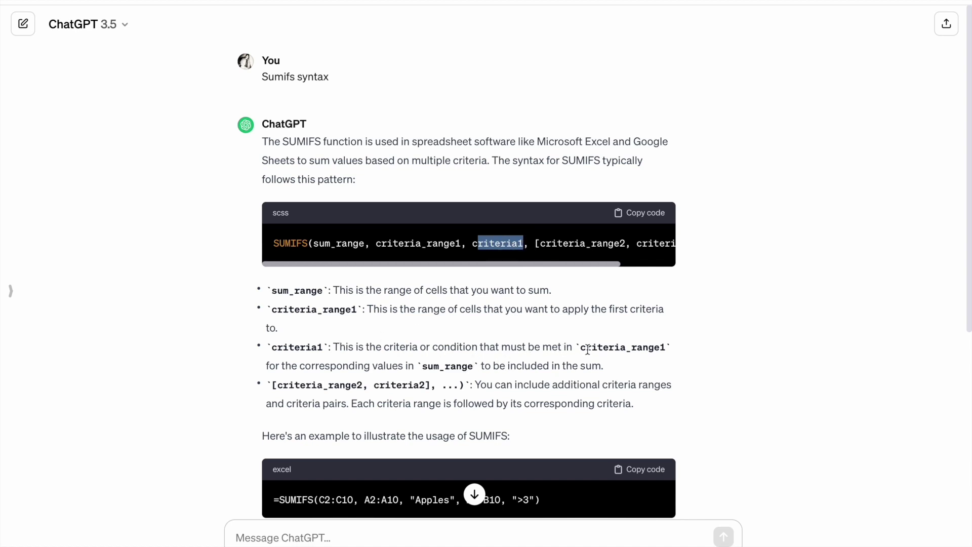
pyautogui.moveTo(582, 348); pyautogui.dragTo(666, 348)
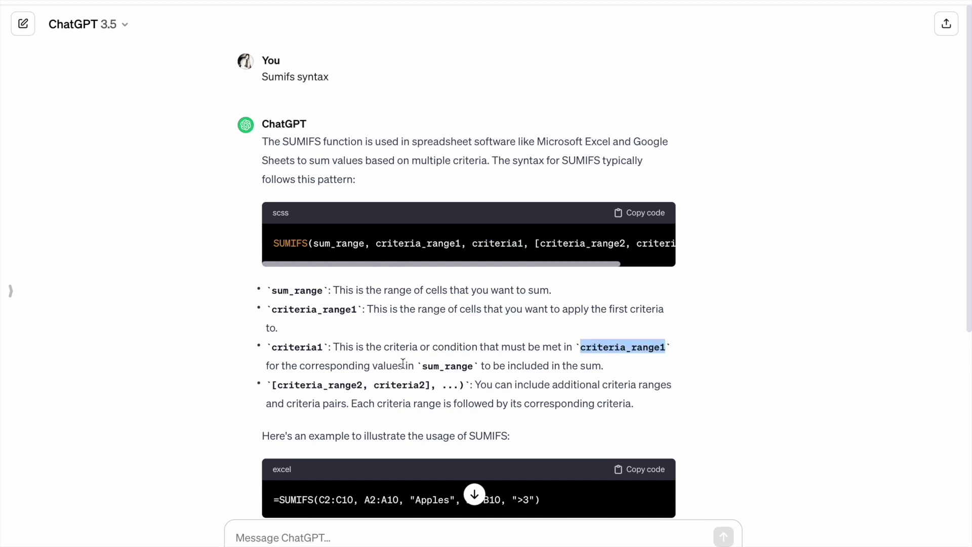
pyautogui.moveTo(421, 366); pyautogui.dragTo(472, 366)
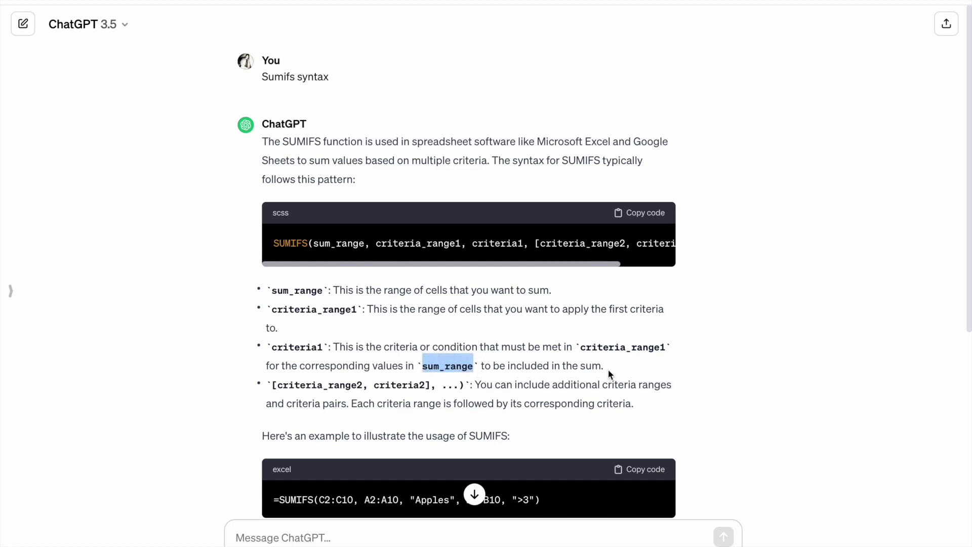
# Read about the optional criteria_range2 and criteria2 pairs and the worked SUMIFS example, and return to the Excel workbook
pyautogui.scroll(-1, 327, 390)
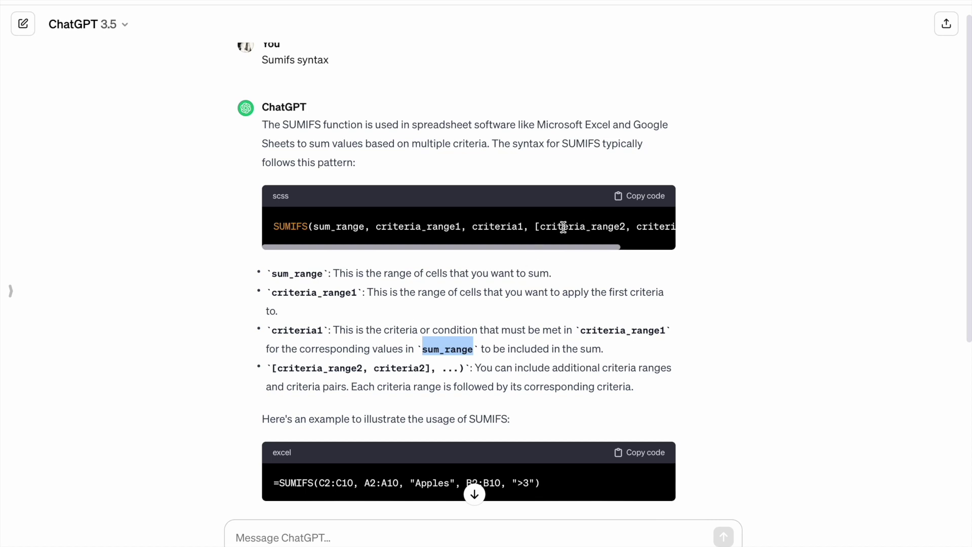
pyautogui.moveTo(538, 226); pyautogui.dragTo(638, 228)
pyautogui.hscroll(2, 625, 228)
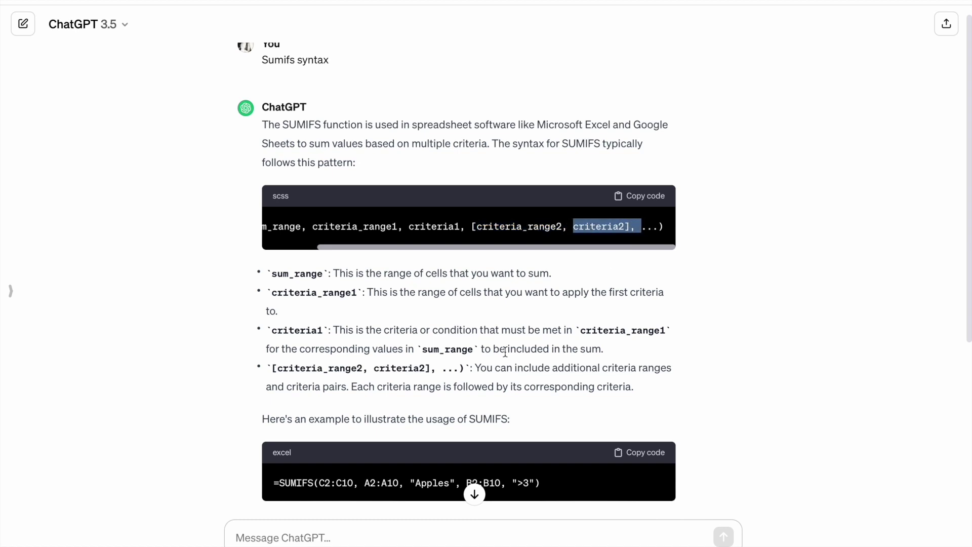
pyautogui.moveTo(477, 370); pyautogui.dragTo(357, 388)
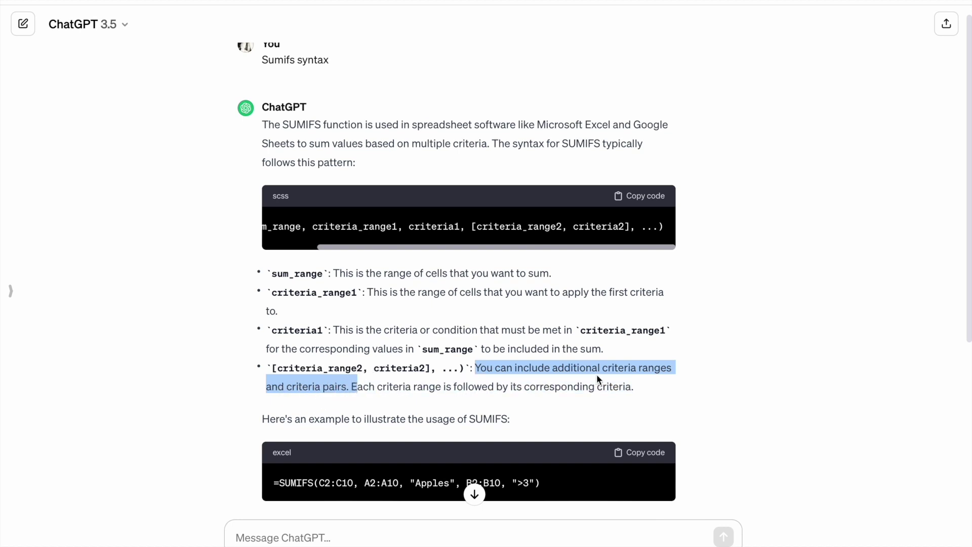
pyautogui.moveTo(629, 388); pyautogui.dragTo(450, 388)
pyautogui.scroll(-5, 450, 388)
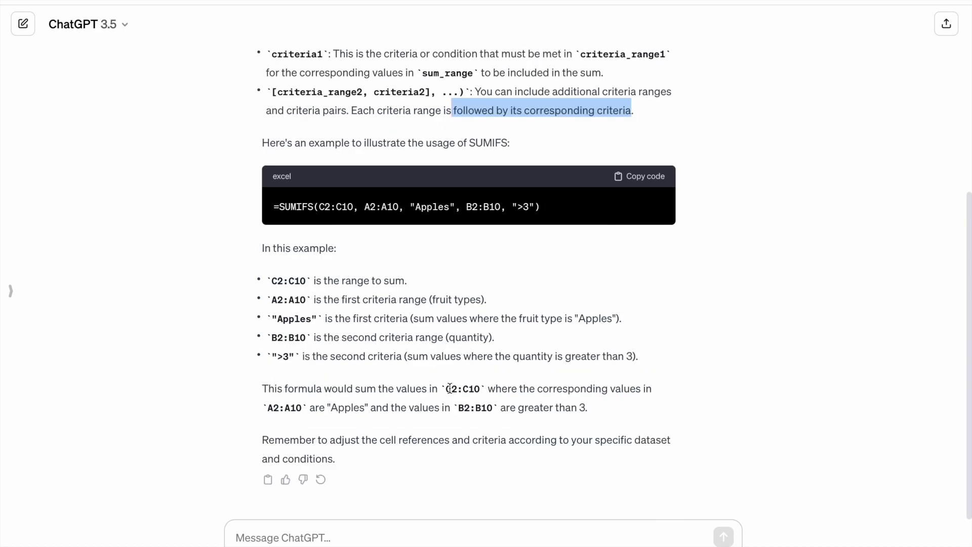
pyautogui.scroll(5, 450, 389)
pyautogui.scroll(-1, 450, 388)
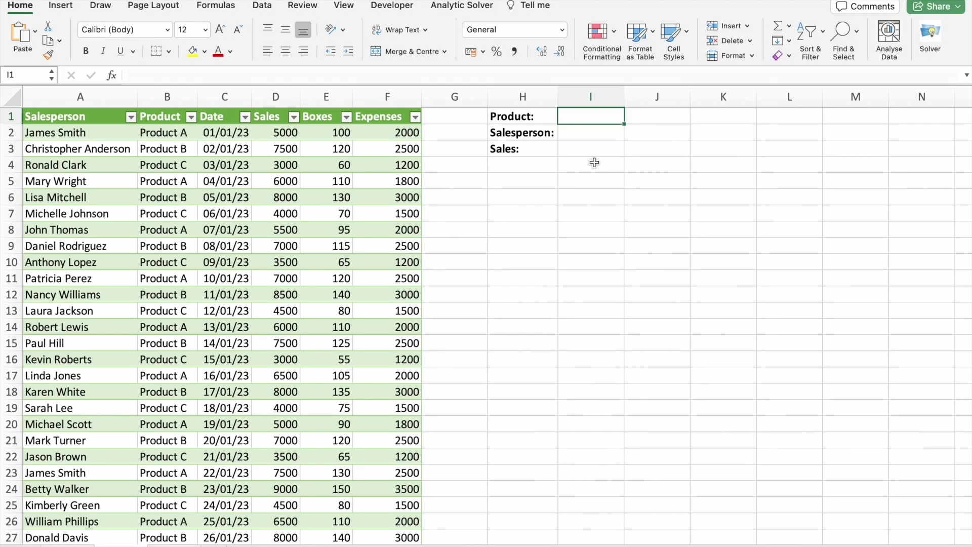
# Enter Product A as the product criterion in cell I1, matching the product in the table's first record
pyautogui.click(561, 165)
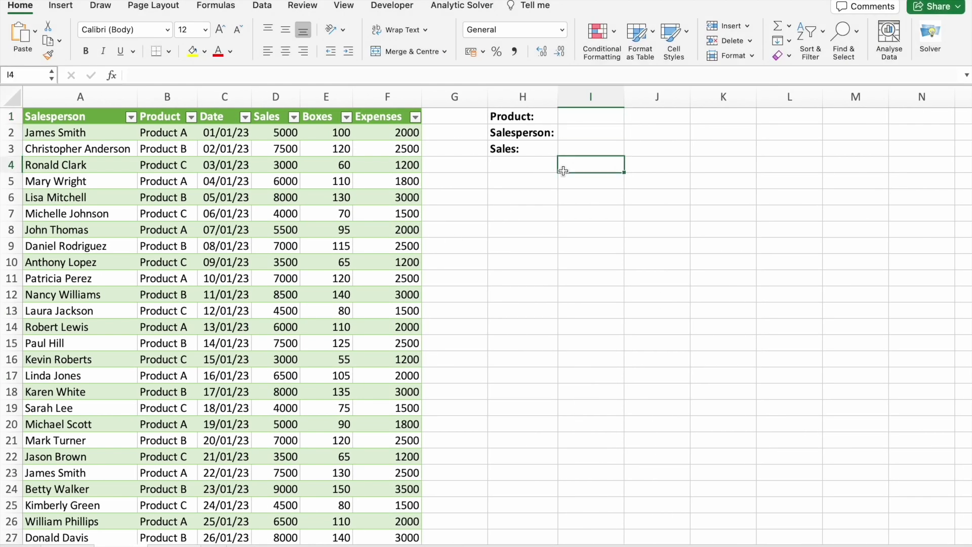
pyautogui.click(581, 122)
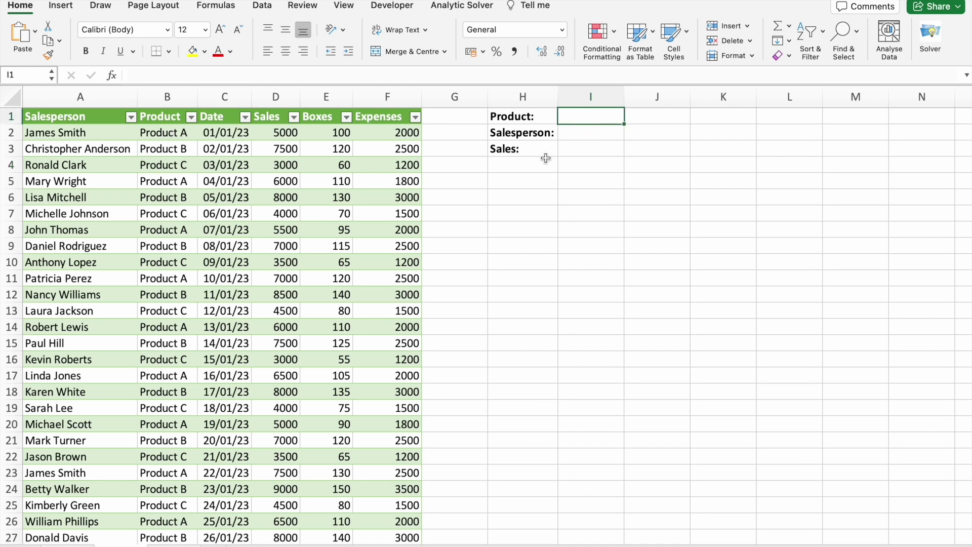
pyautogui.click(102, 134)
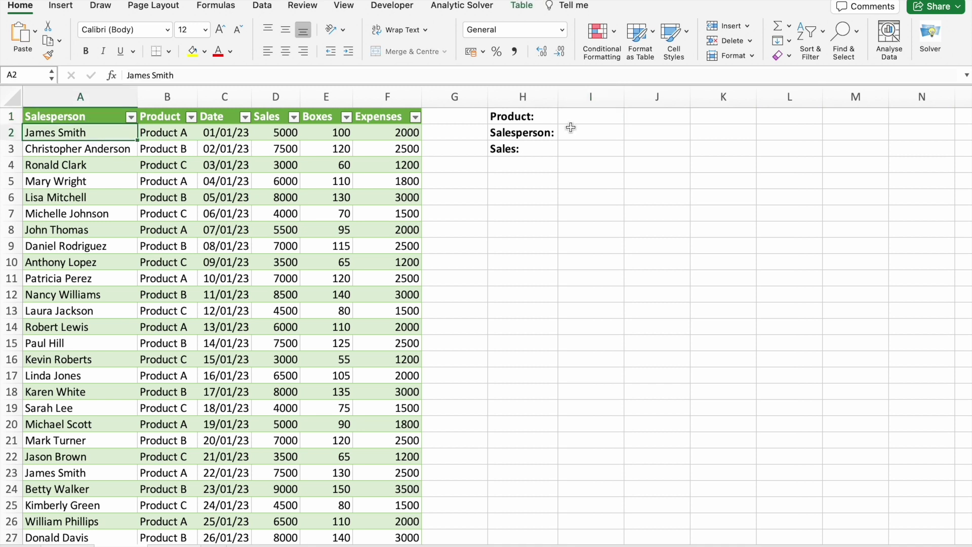
pyautogui.click(159, 135)
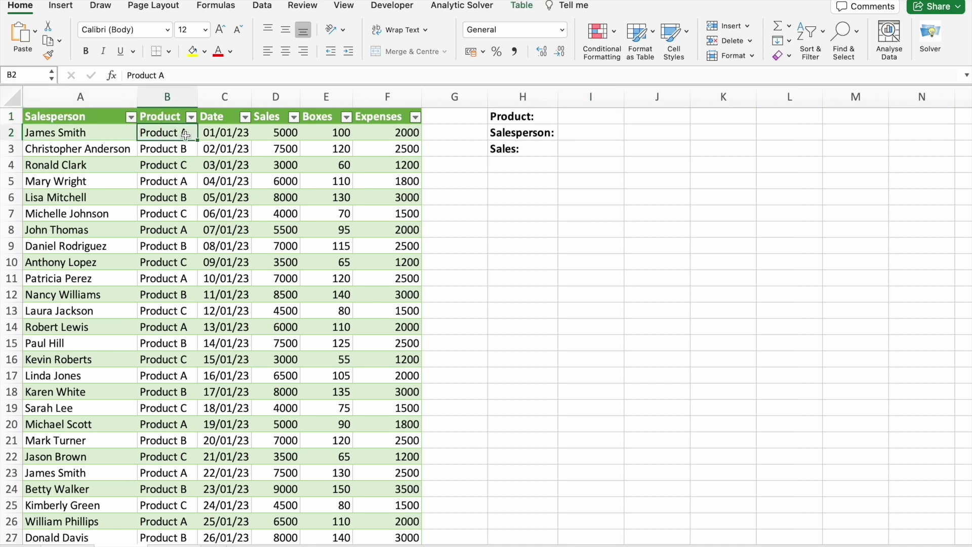
pyautogui.click(589, 116)
pyautogui.write('Product A')
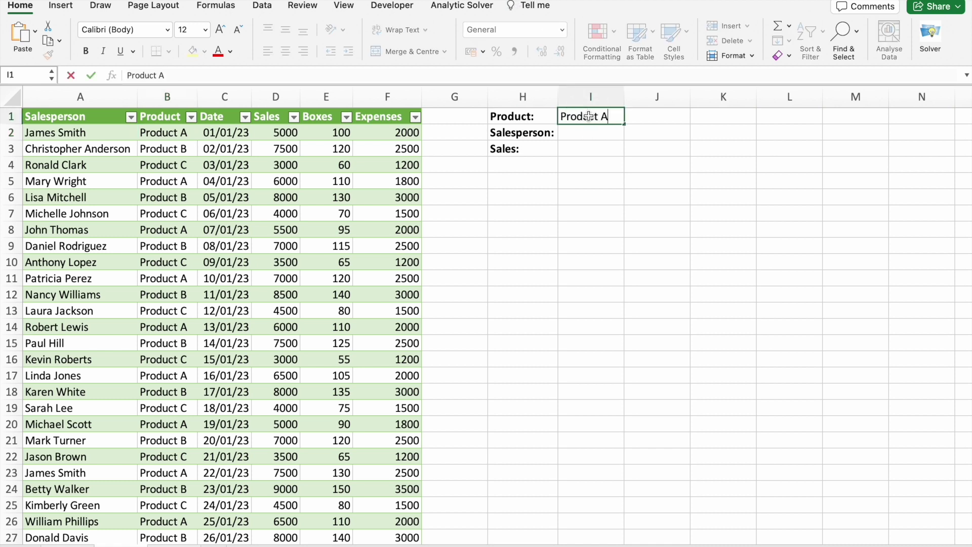
pyautogui.click(593, 134)
# Copy the salesperson's name from cell A2 into the Salesperson criterion cell I2
pyautogui.click(83, 136)
pyautogui.press('super+c')
pyautogui.click(577, 132)
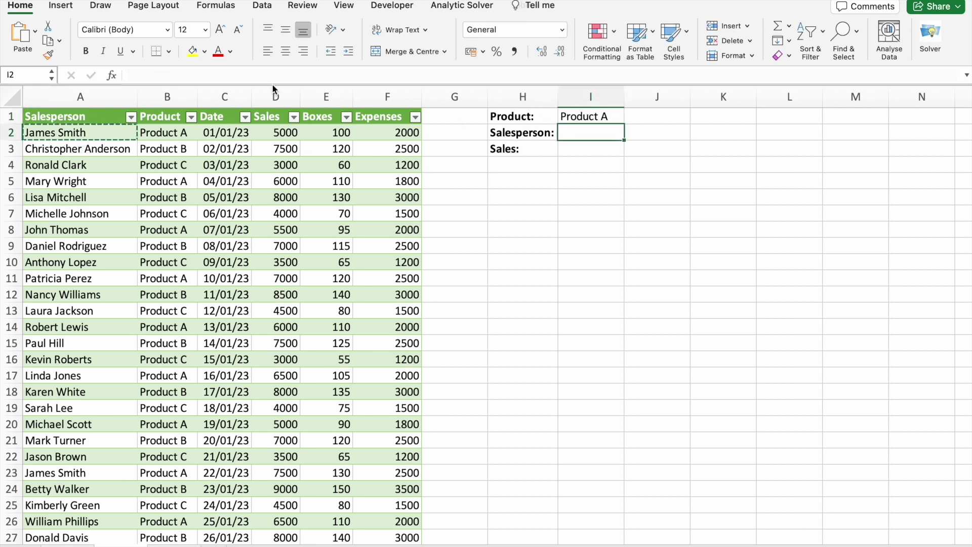
pyautogui.click(259, 74)
pyautogui.press('super+v')
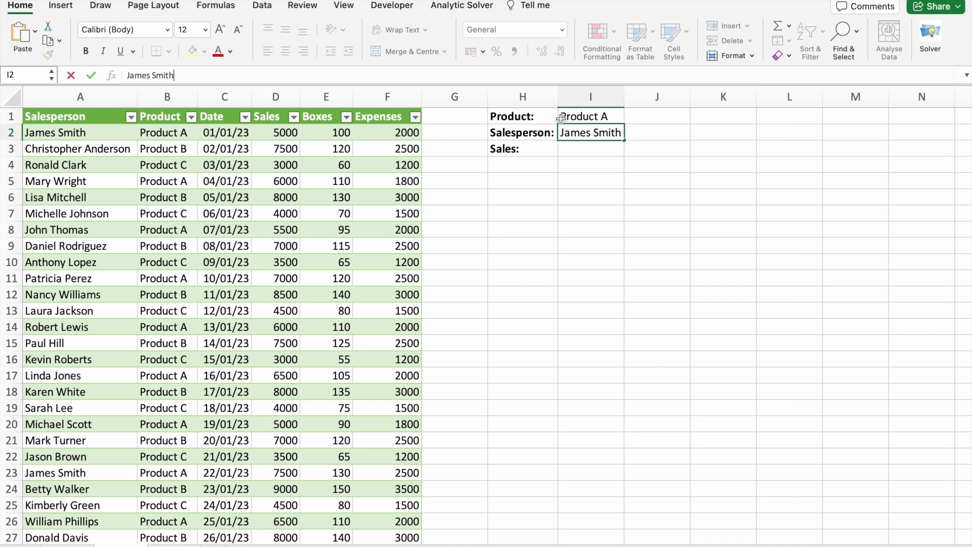
# Begin a SUMIFS formula in cell I3 with the table's whole Sales column, sales__2[Sales], as the sum range
pyautogui.click(573, 155)
pyautogui.write('=')
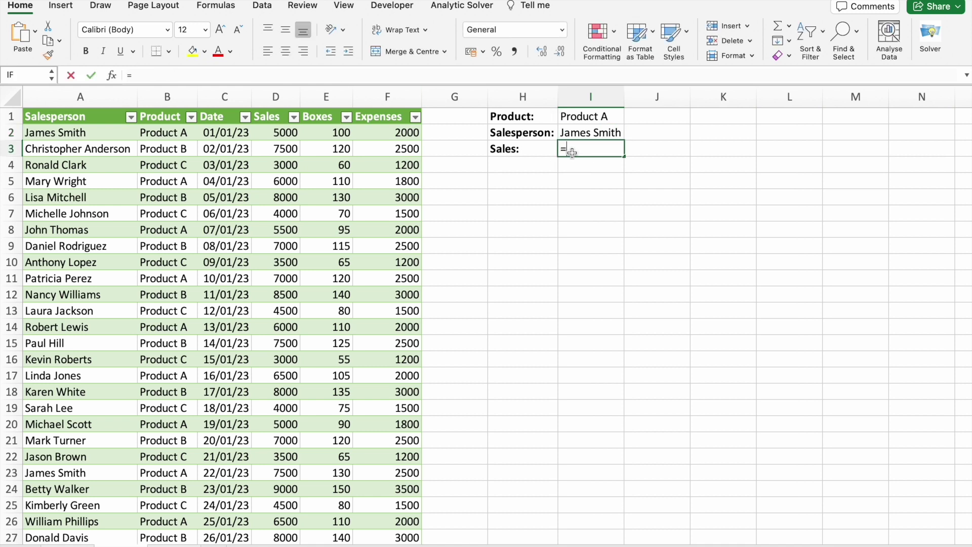
pyautogui.write('s')
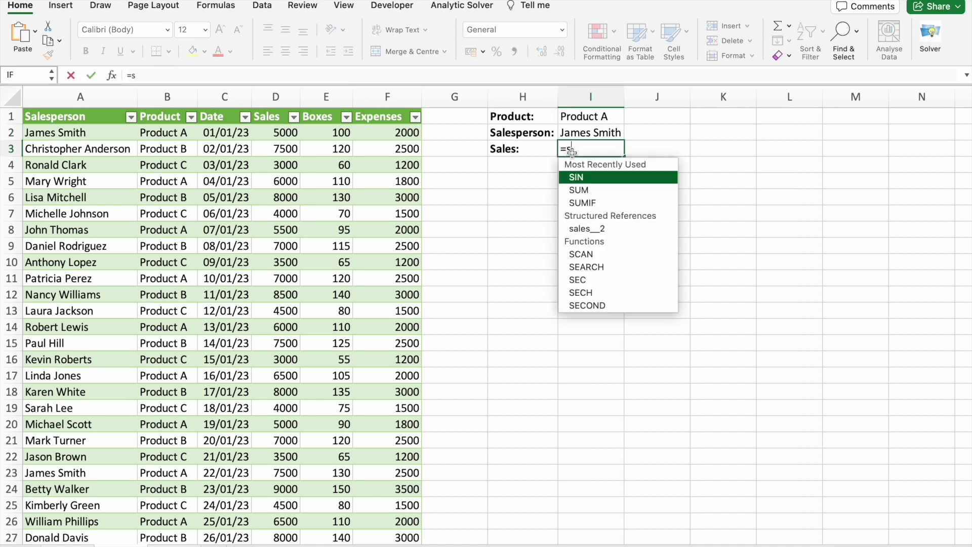
pyautogui.write('umif')
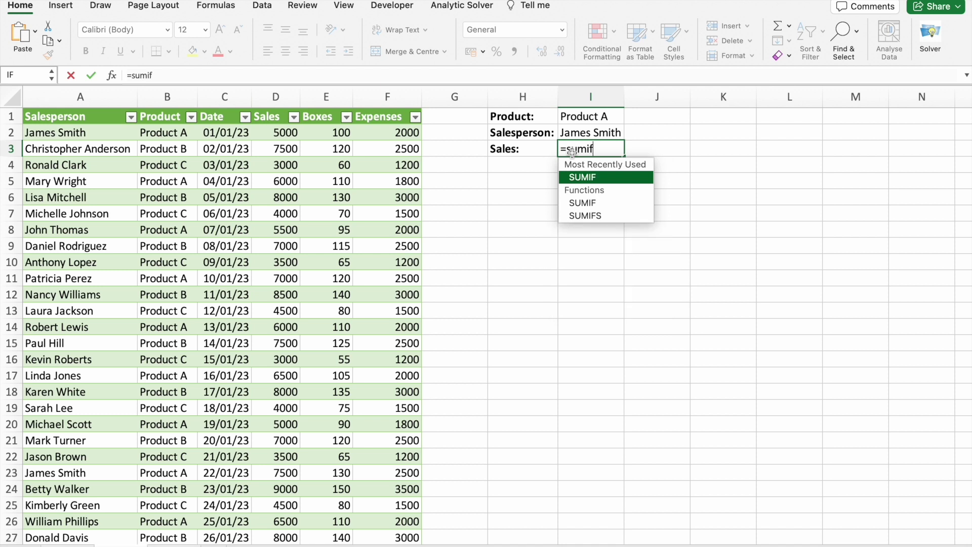
pyautogui.write('s(')
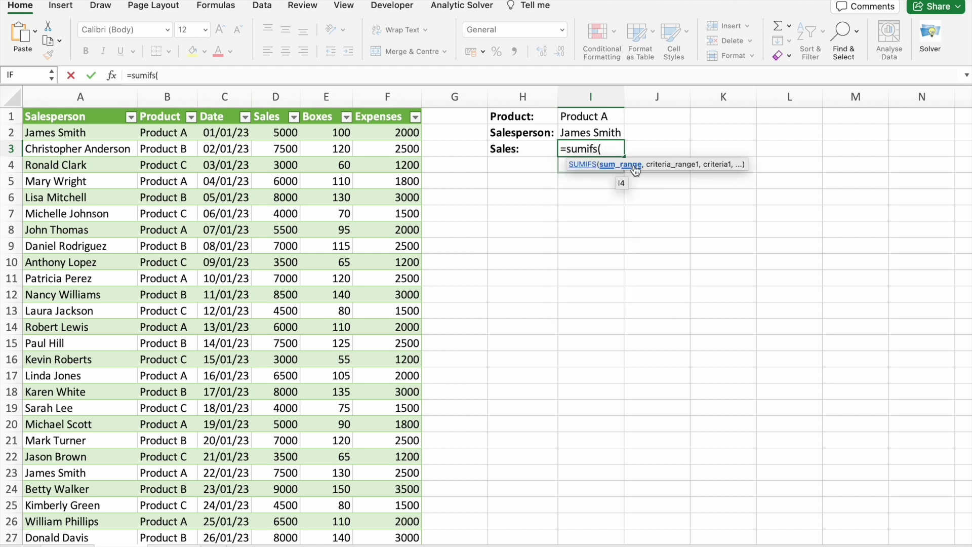
pyautogui.click(275, 138)
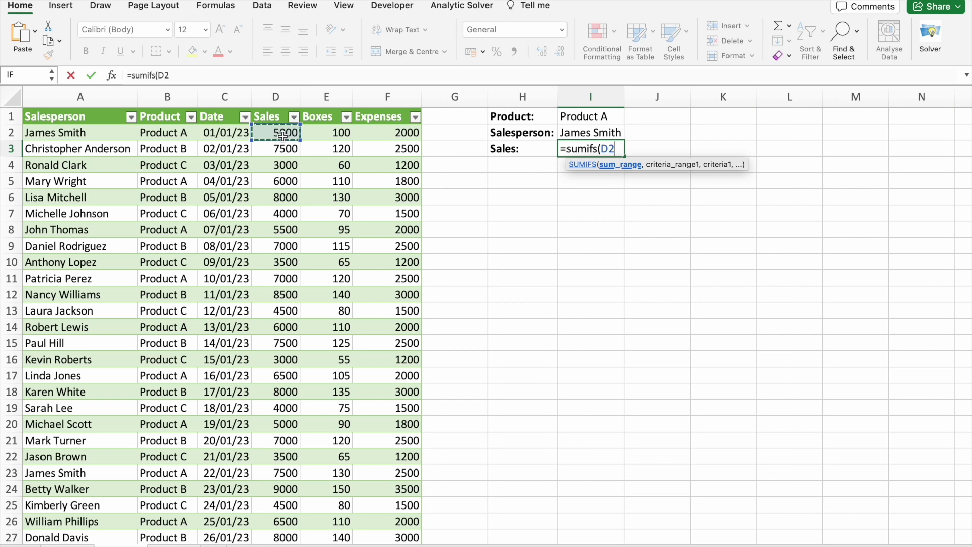
pyautogui.hotkey('ctrl', 'shift', 'Down')
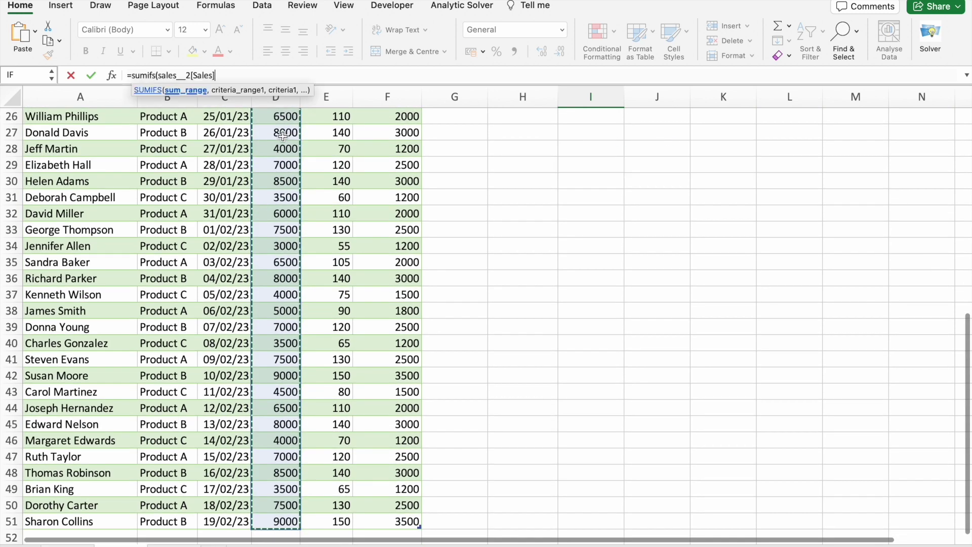
pyautogui.write(',')
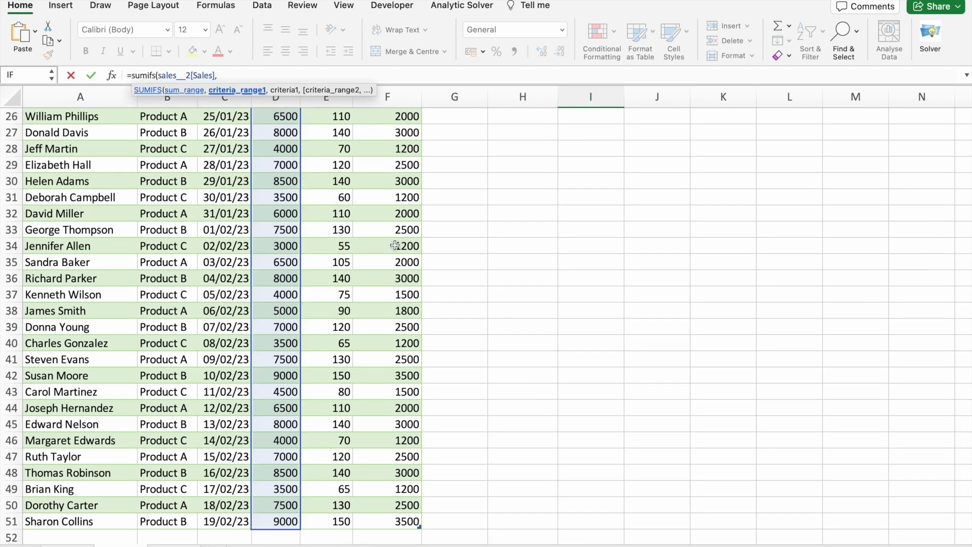
# Add the table's Salesperson column, sales__2[Salesperson], as the first criteria range, with the salesperson's full name from I2 in quotes as its criterion
pyautogui.scroll(10, 461, 281)
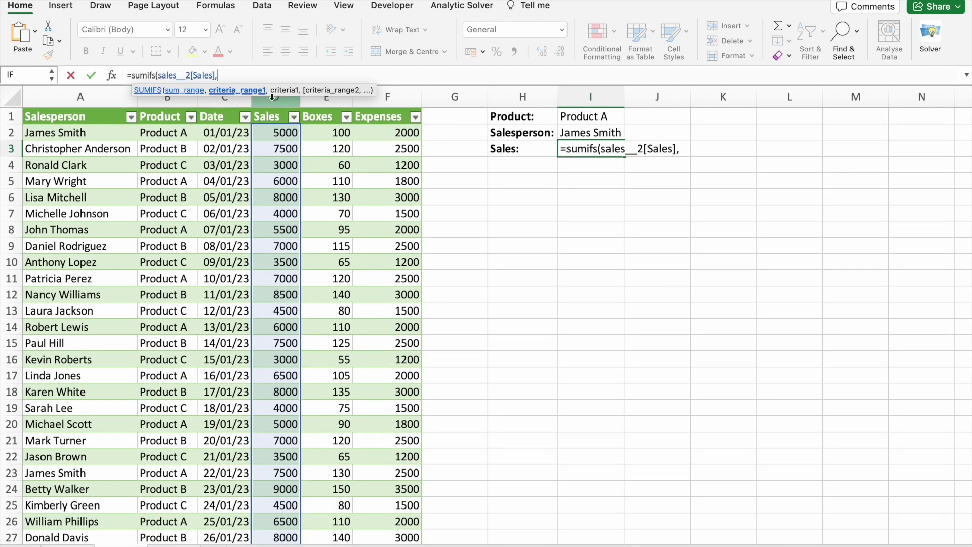
pyautogui.click(98, 136)
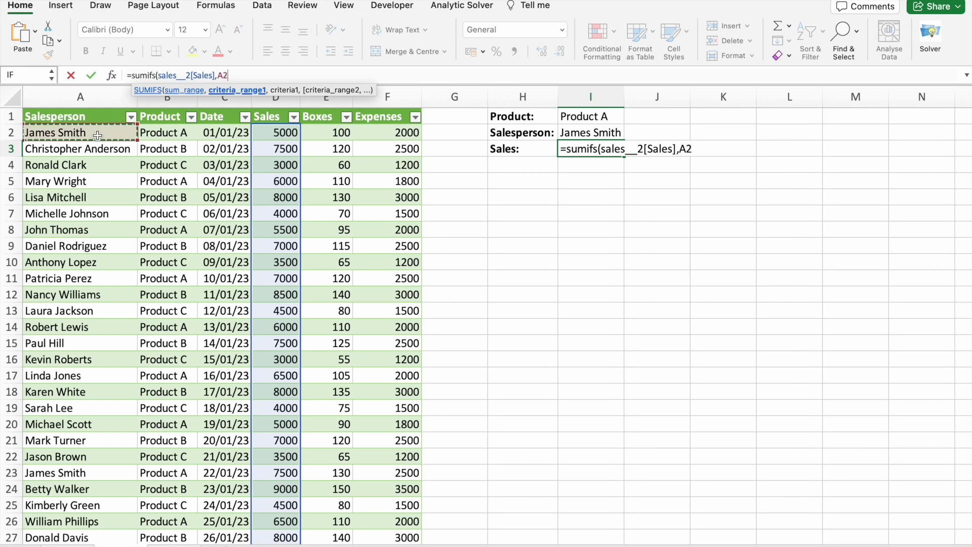
pyautogui.press('super+shift+Down')
pyautogui.write(',')
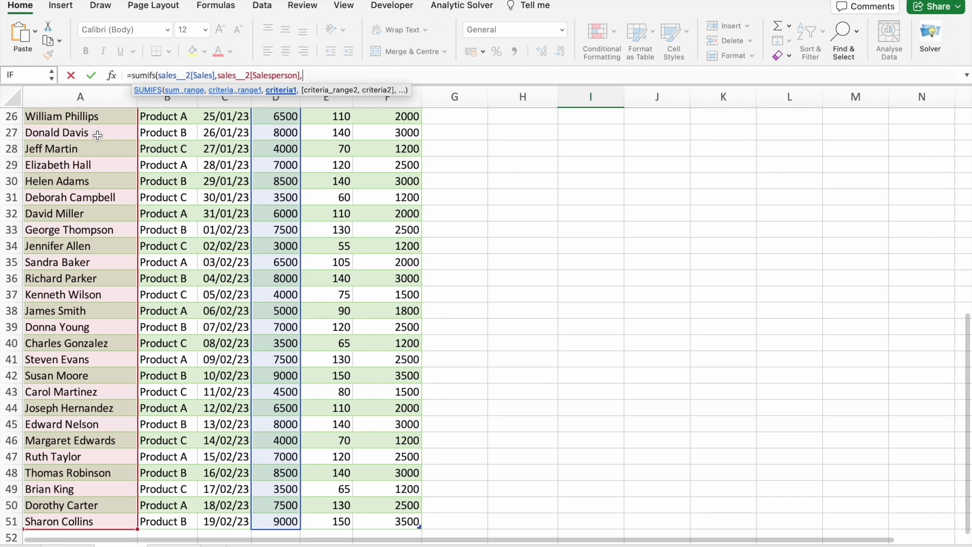
pyautogui.scroll(10, 323, 199)
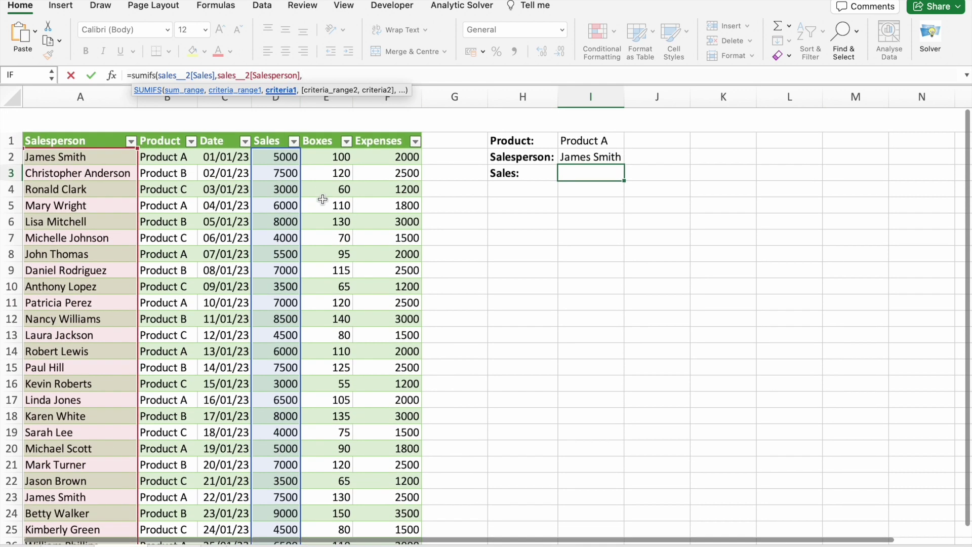
pyautogui.write('"James Smith')
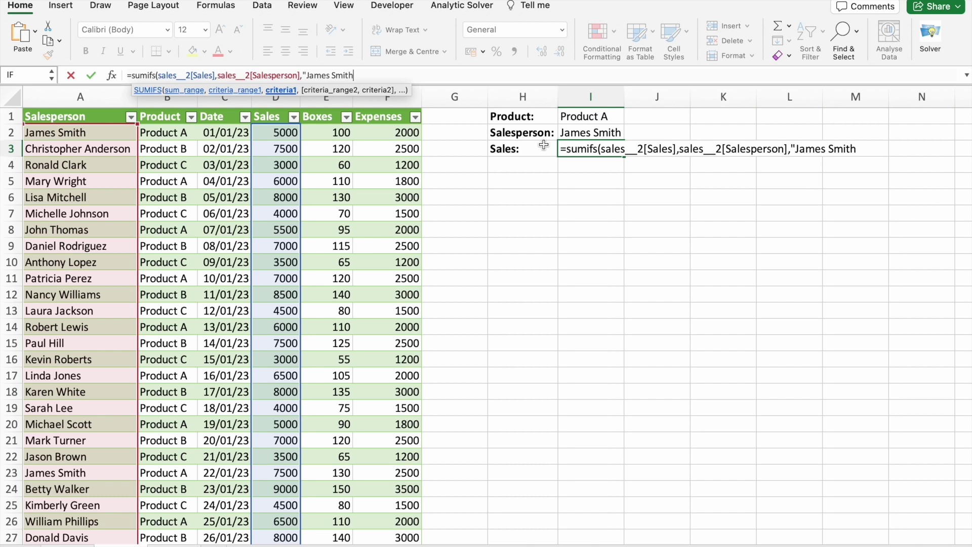
pyautogui.write('",')
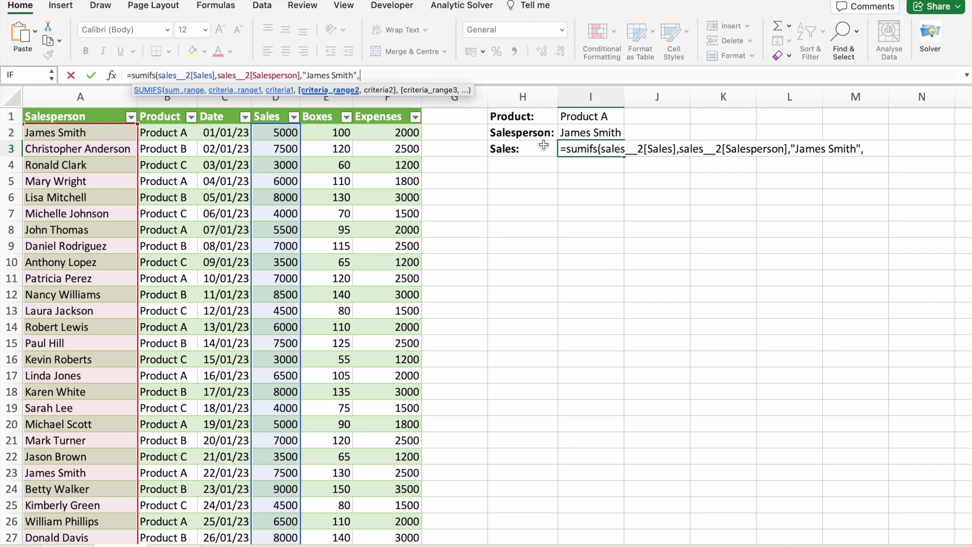
# Add sales__2[Product] as the second criteria range with "Product A" as its criterion, and complete the SUMIFS formula in I3
pyautogui.click(171, 133)
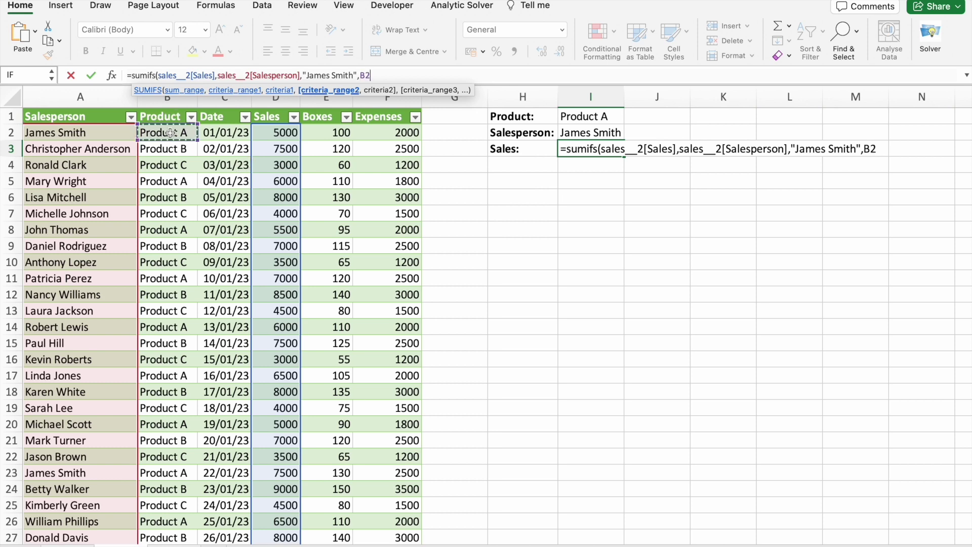
pyautogui.press('super+shift+Down')
pyautogui.write(',')
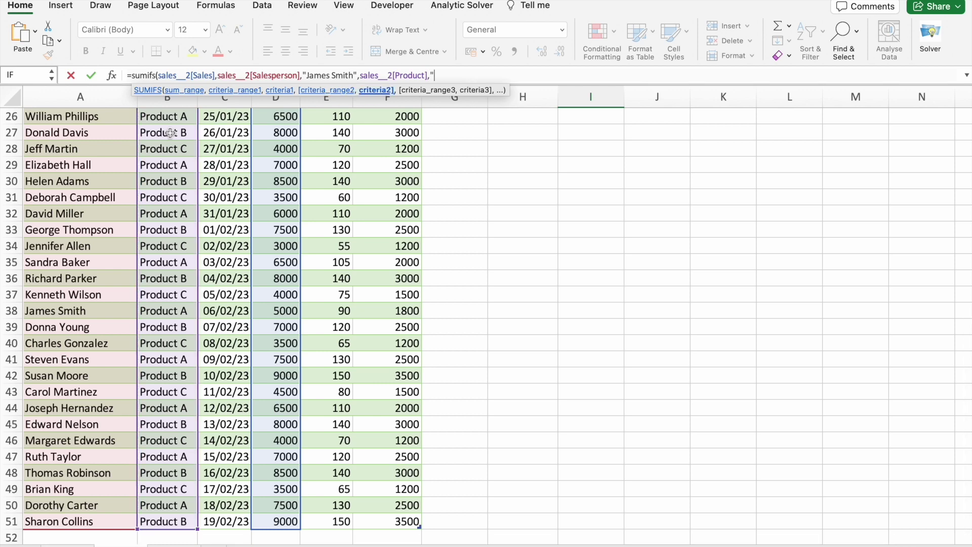
pyautogui.scroll(10, 340, 255)
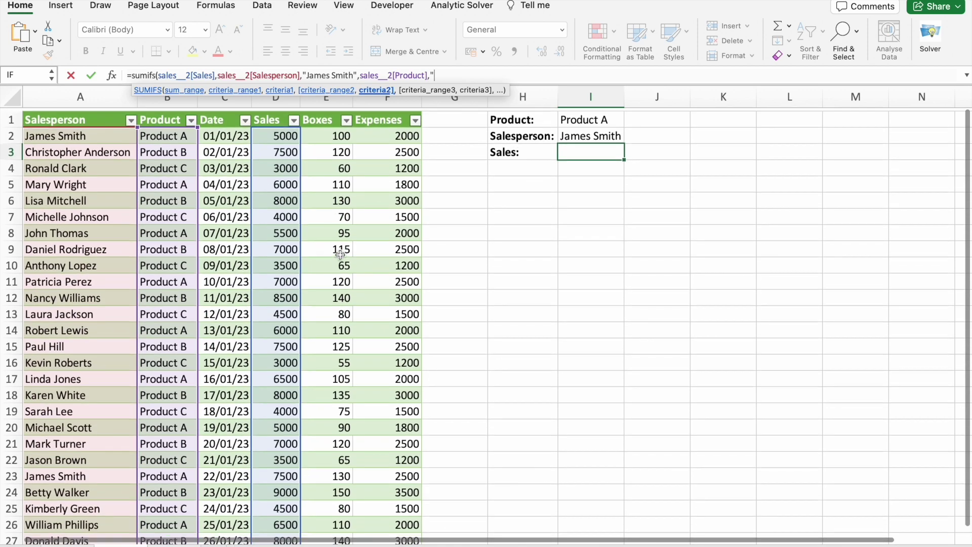
pyautogui.write('P')
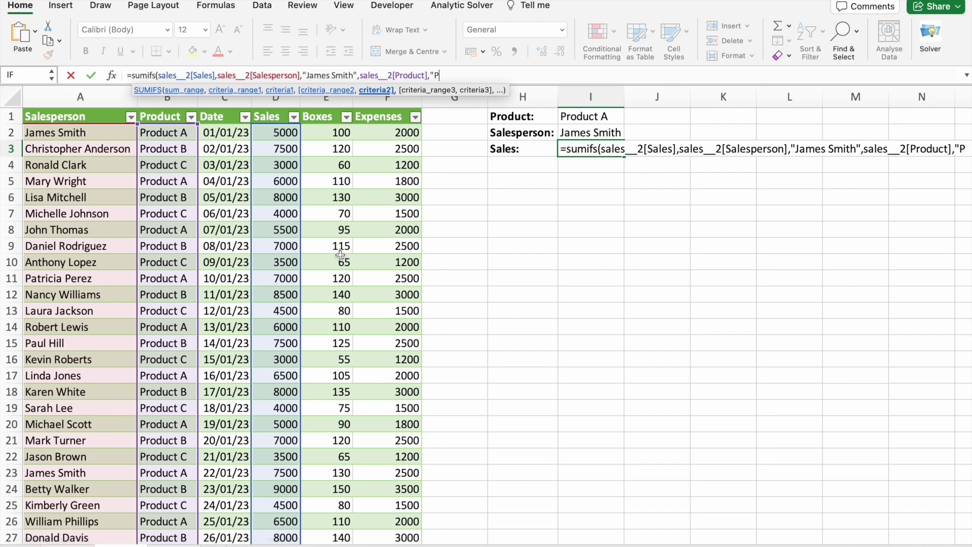
pyautogui.write('ro')
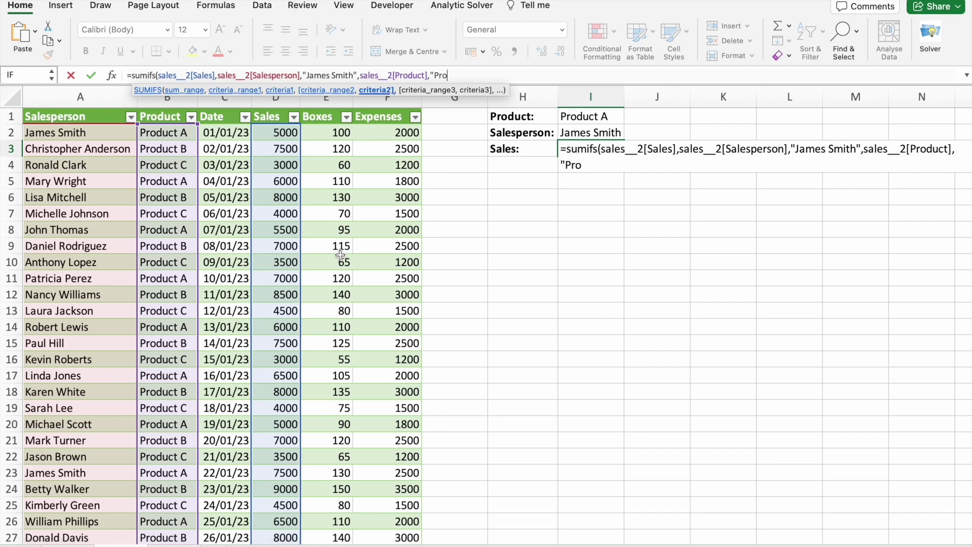
pyautogui.write('duct A')
pyautogui.write(')')
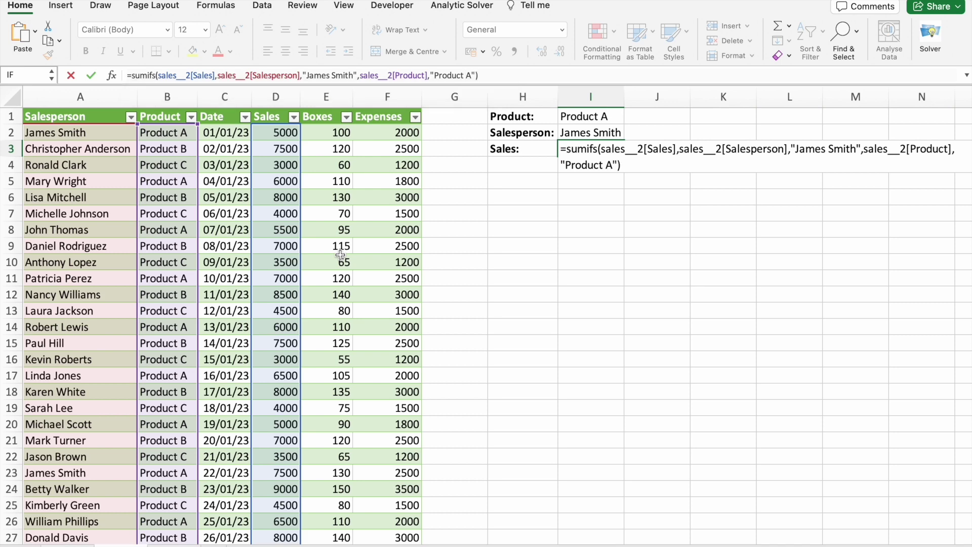
pyautogui.press('Return')
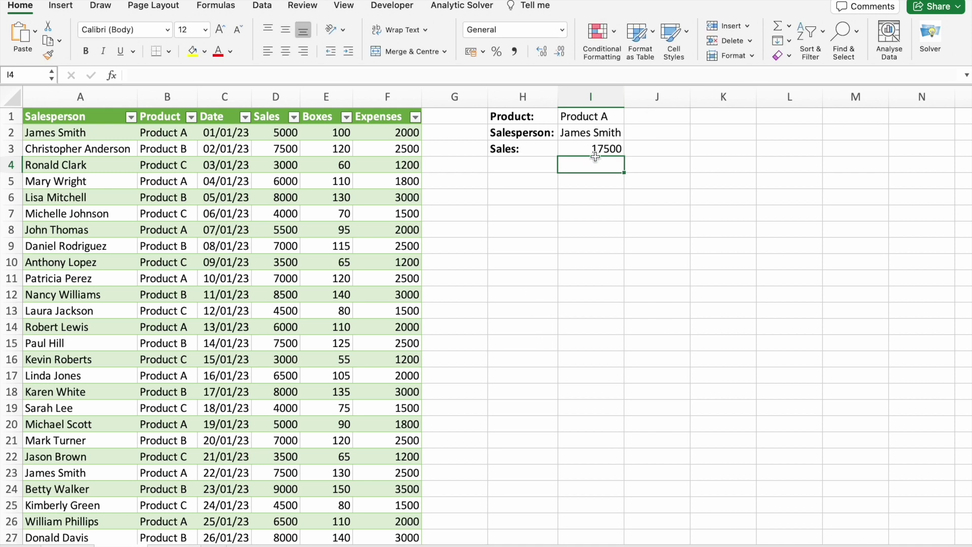
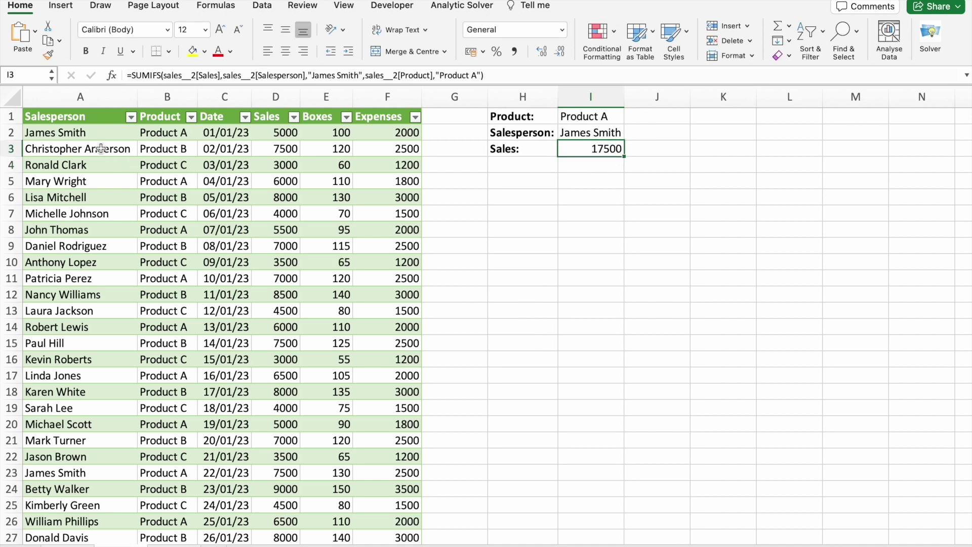
# Check the SUMIFS total in I3 against the chosen salesperson's Product A sales in rows 2, 23 and 38
pyautogui.click(99, 132)
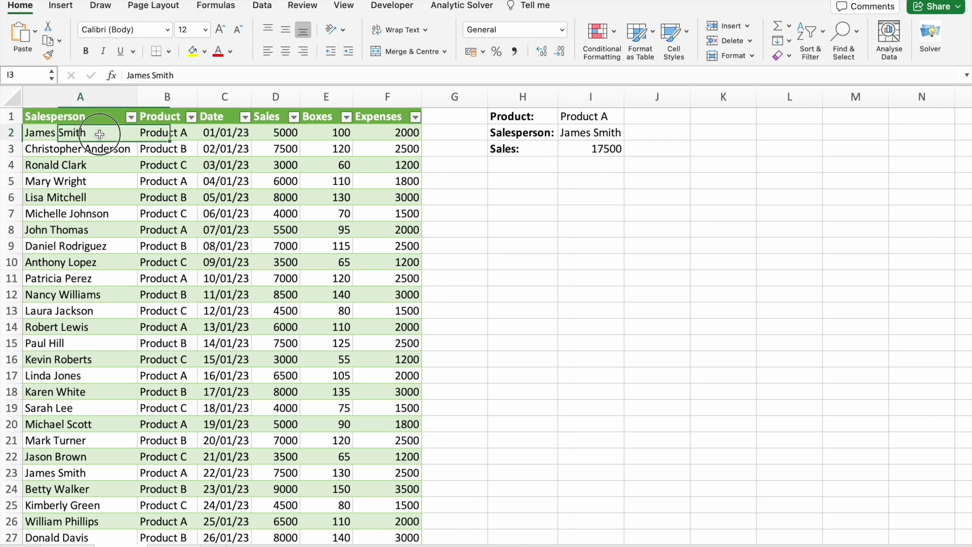
pyautogui.click(286, 135)
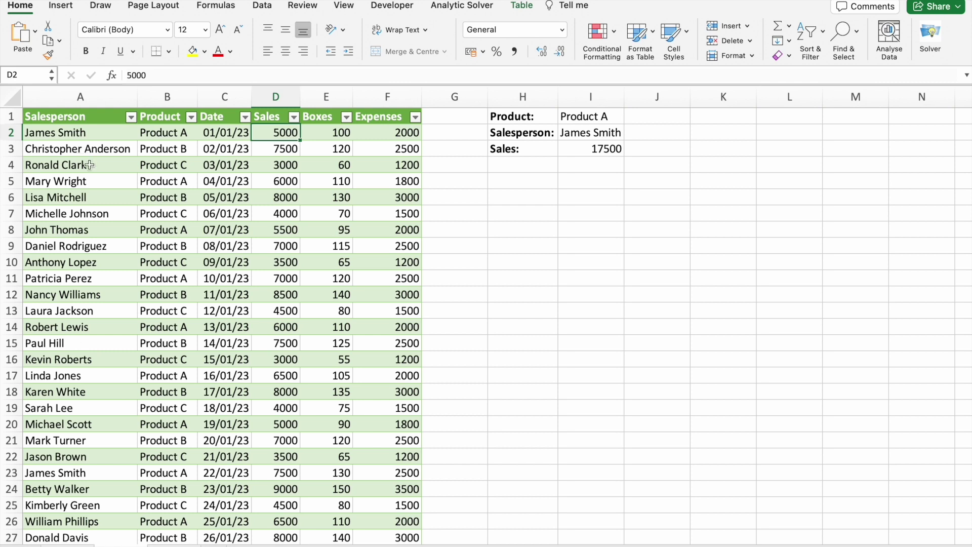
pyautogui.click(91, 133)
pyautogui.press('cmd+c')
pyautogui.click(133, 479)
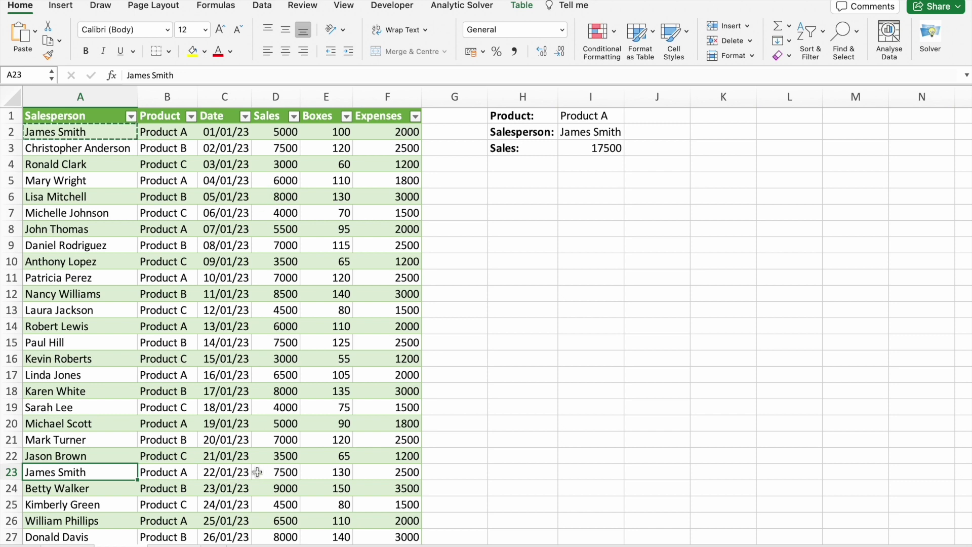
pyautogui.scroll(-8, 260, 472)
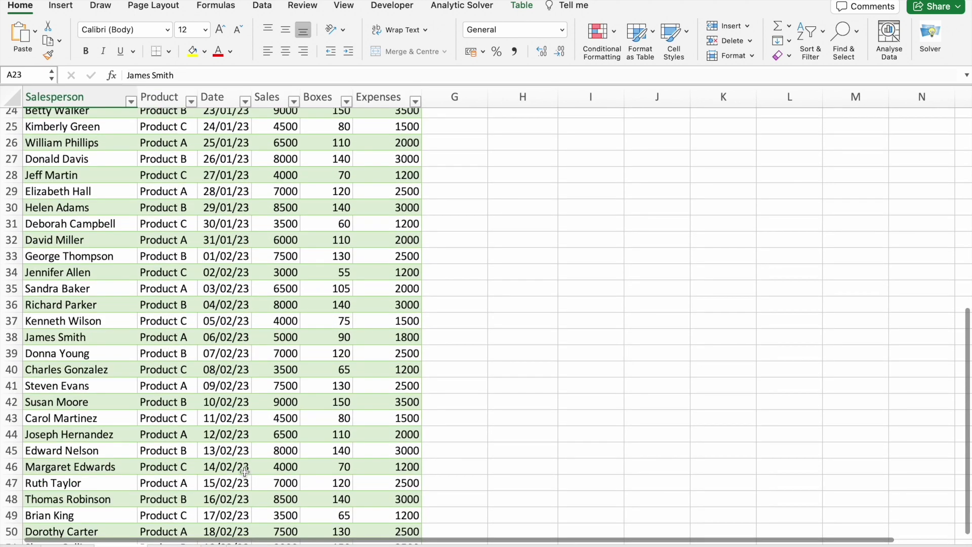
pyautogui.click(101, 336)
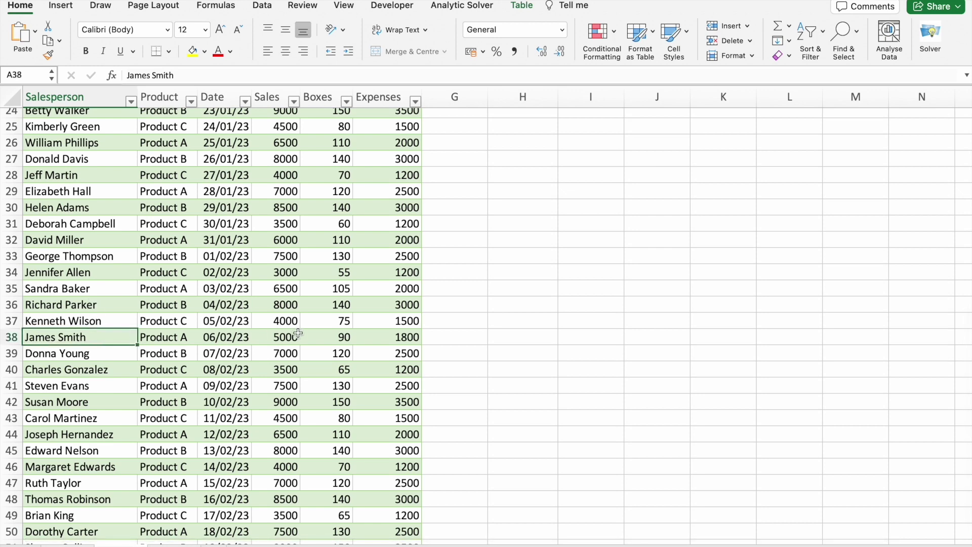
pyautogui.scroll(8, 298, 337)
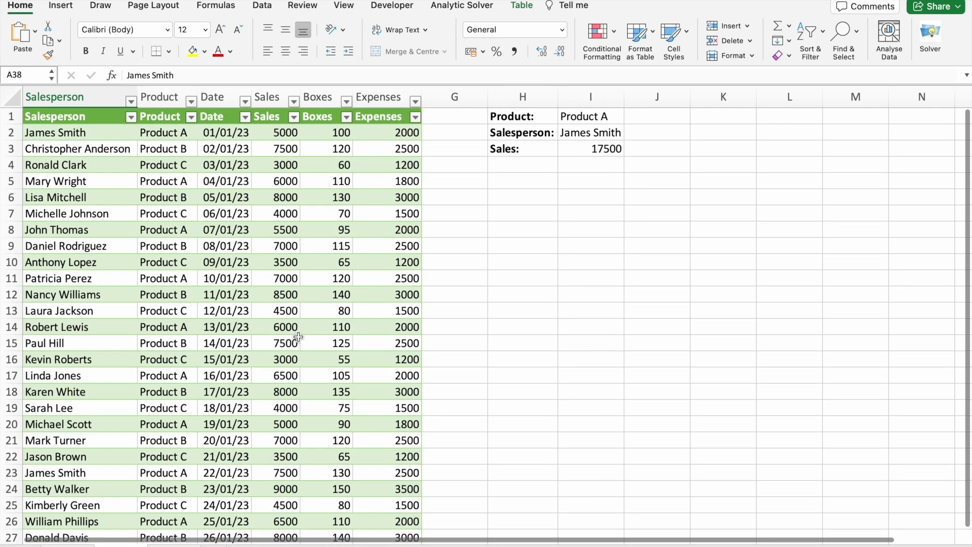
pyautogui.scroll(1, 298, 336)
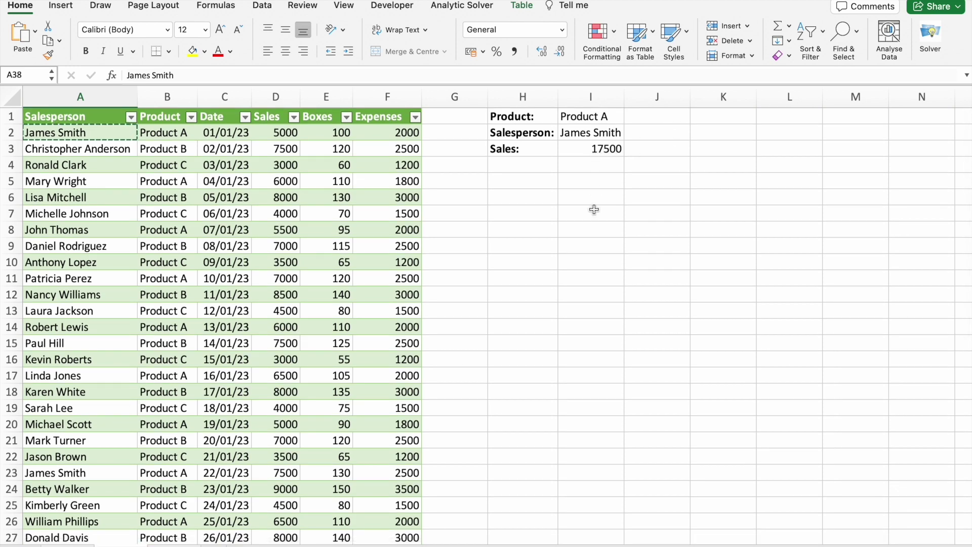
pyautogui.click(608, 147)
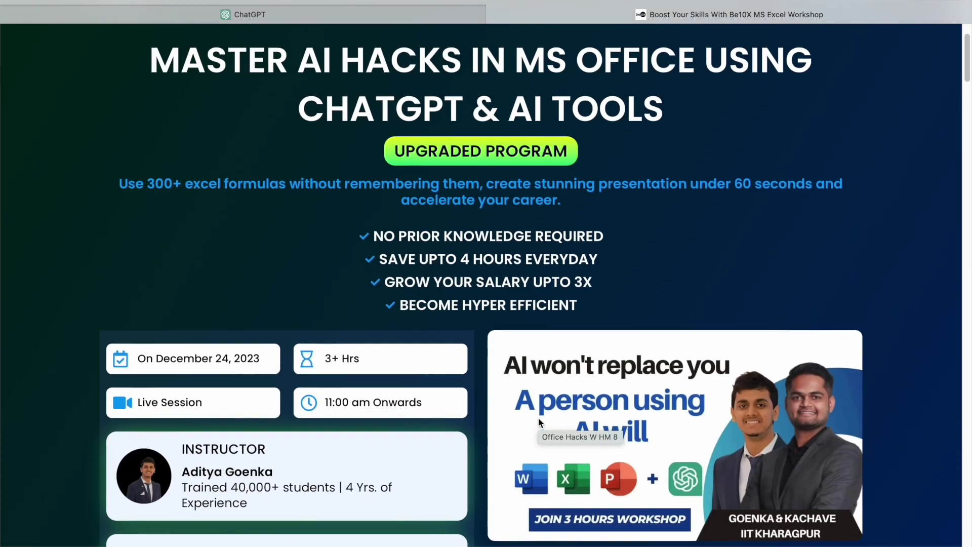
# Read the Be10X MS Excel workshop page in the browser, from the session details and reasons to join through the list of learning topics
pyautogui.scroll(-2, 539, 418)
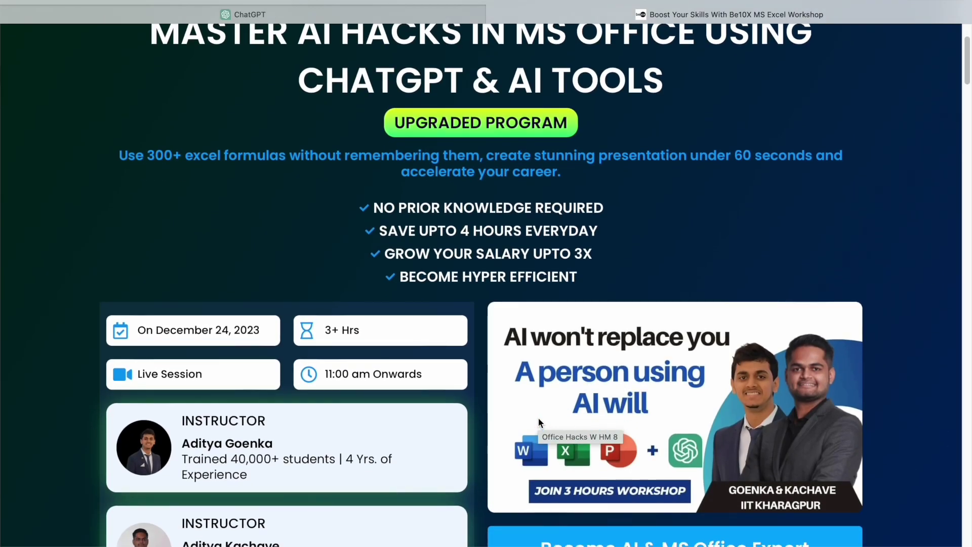
pyautogui.scroll(-3, 539, 418)
pyautogui.scroll(-5, 539, 418)
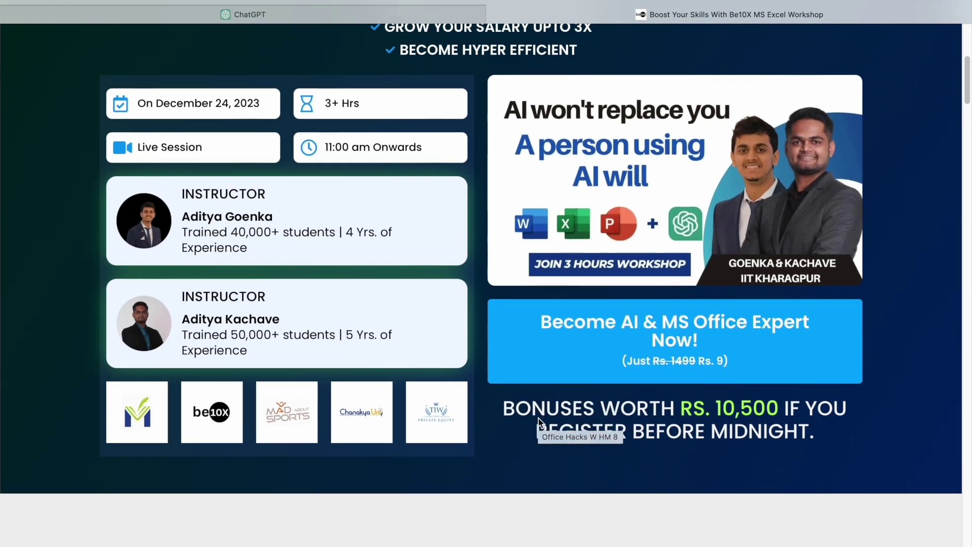
pyautogui.scroll(-7, 539, 417)
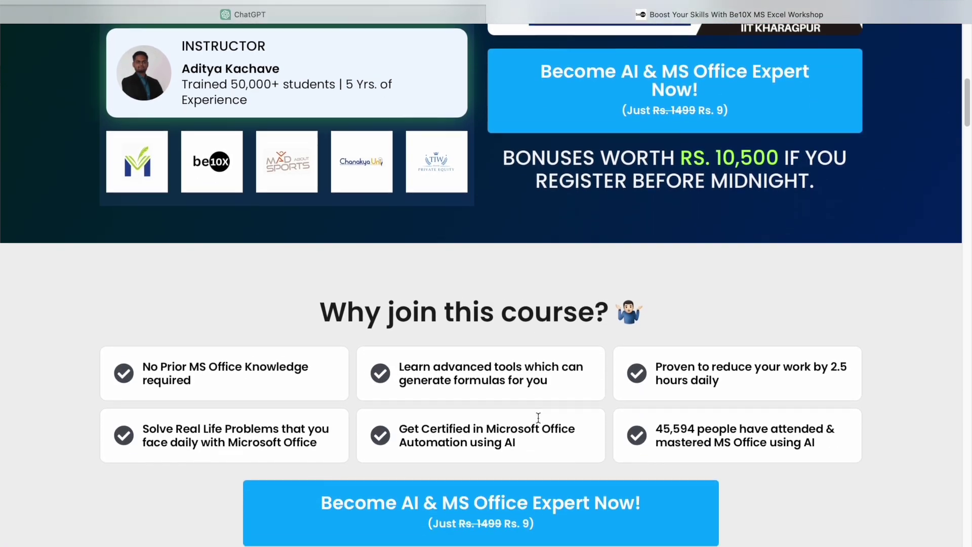
pyautogui.scroll(-7, 538, 418)
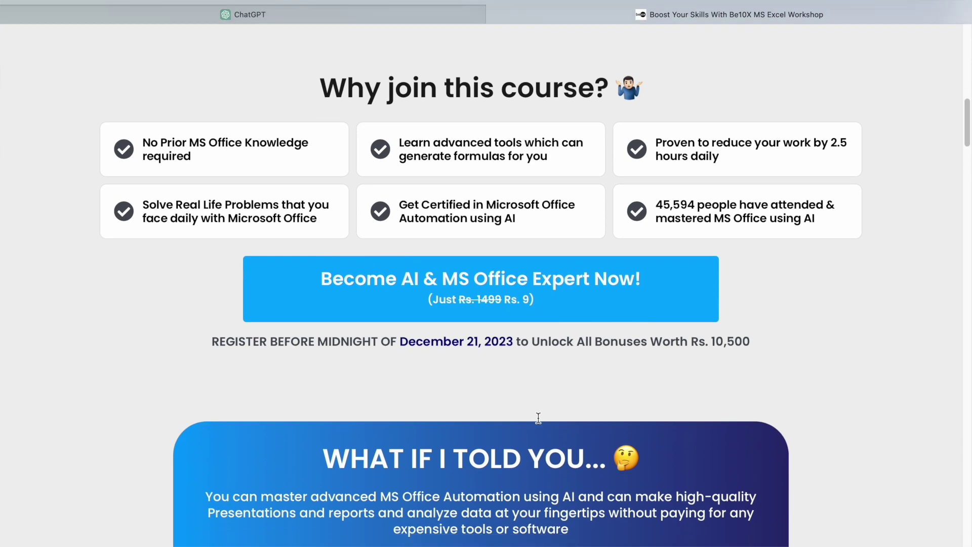
pyautogui.scroll(-7, 540, 422)
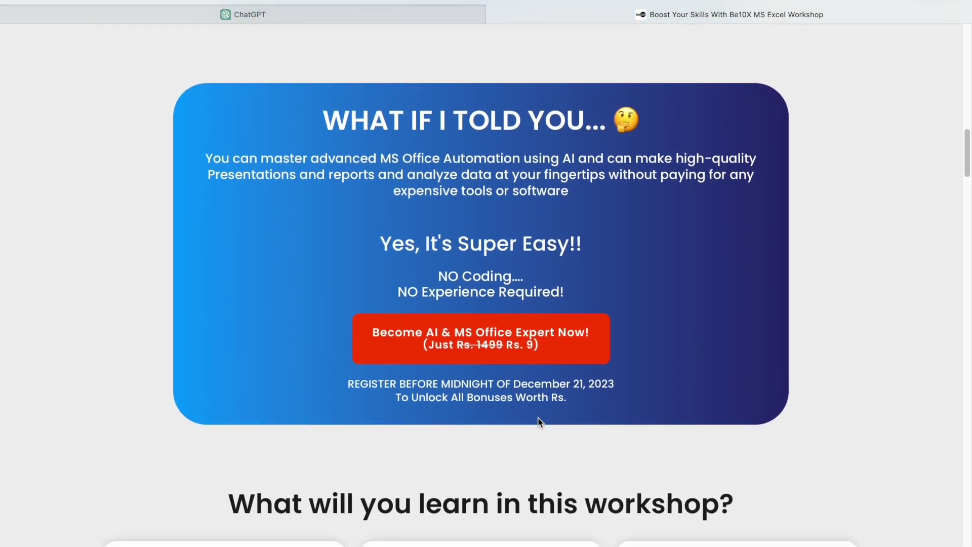
pyautogui.scroll(-7, 540, 422)
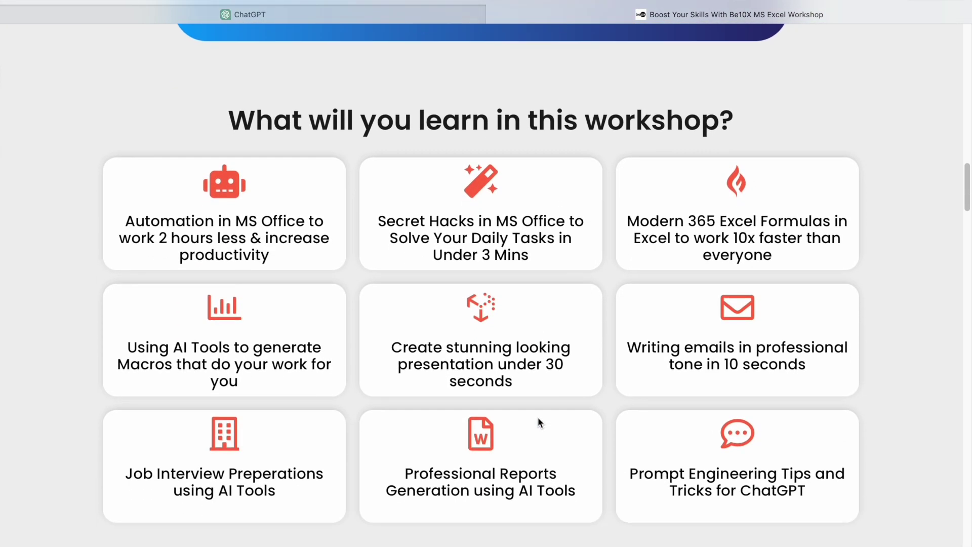
# Review the workshop's registration bonuses, attendee reviews and live-session seat offer, down to the certification section
pyautogui.scroll(-3, 539, 422)
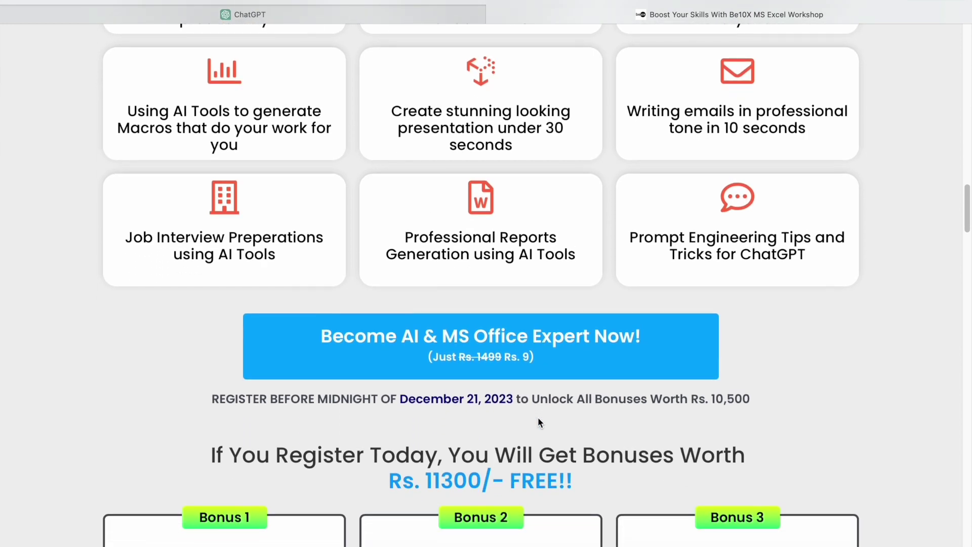
pyautogui.scroll(-5, 538, 420)
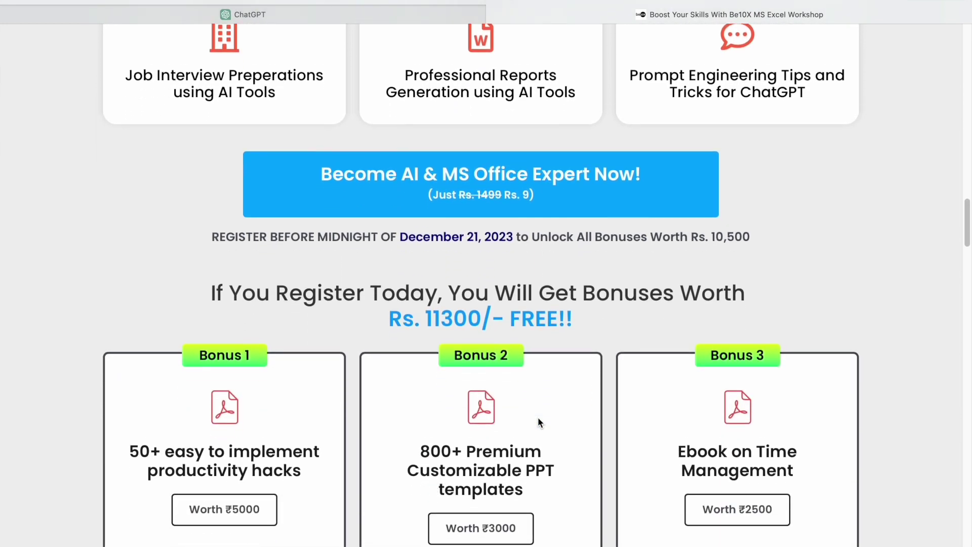
pyautogui.scroll(-2, 538, 422)
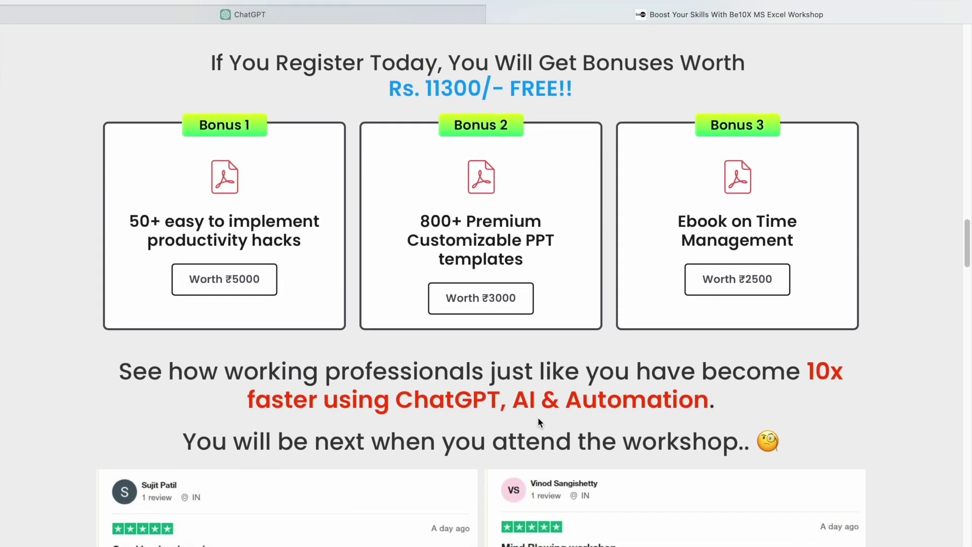
pyautogui.scroll(-4, 538, 419)
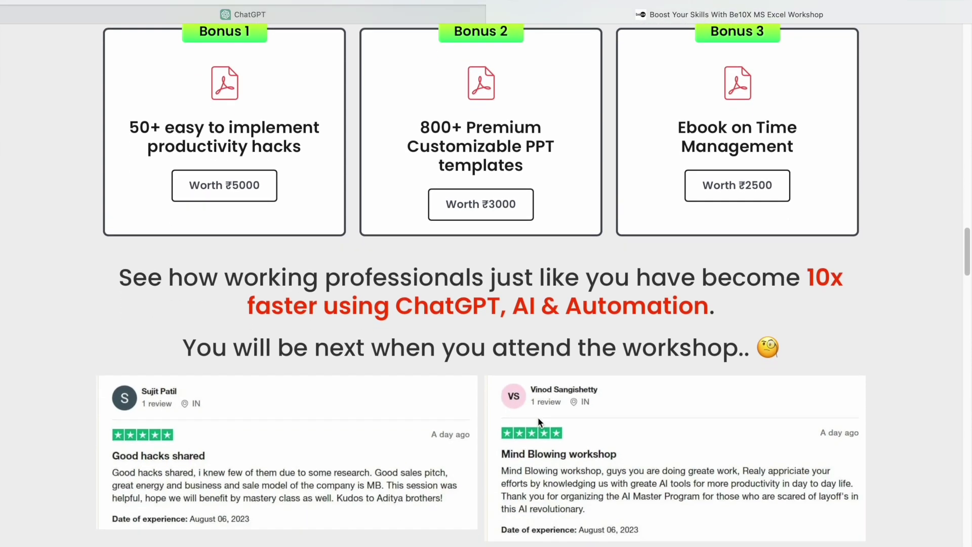
pyautogui.scroll(-7, 538, 420)
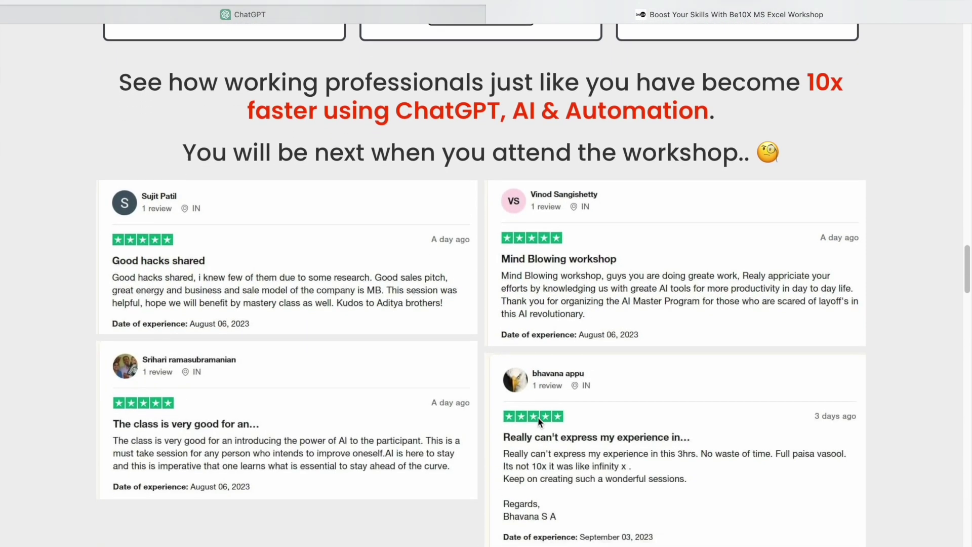
pyautogui.scroll(-4, 540, 422)
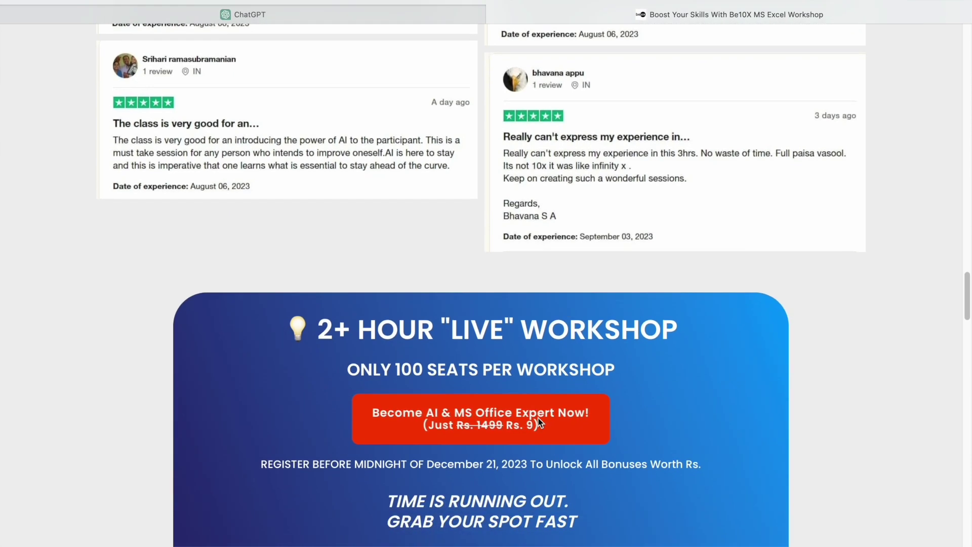
pyautogui.scroll(-5, 538, 418)
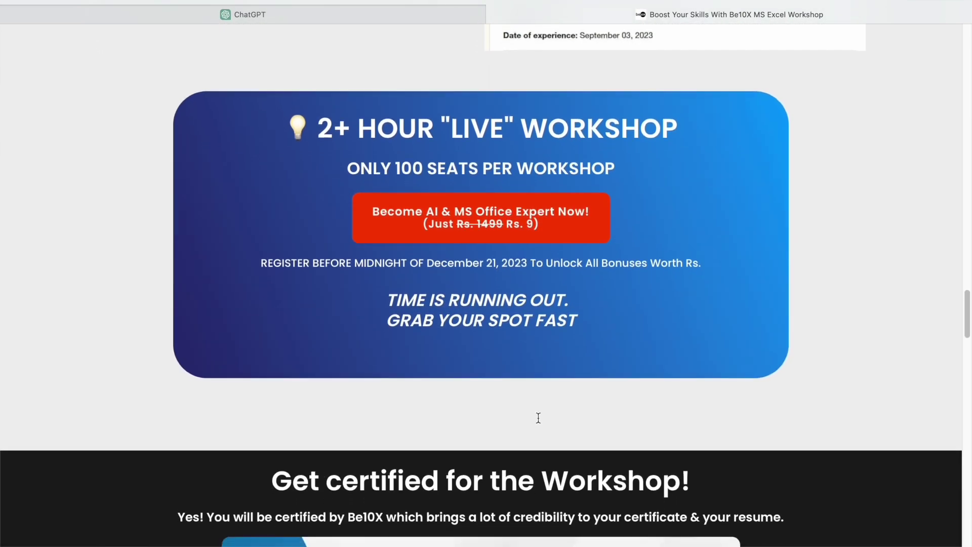
# Review the rest of the Be10X workshop page, covering the completion certificate, the target audience list and the mentor introductions
pyautogui.scroll(-4, 538, 418)
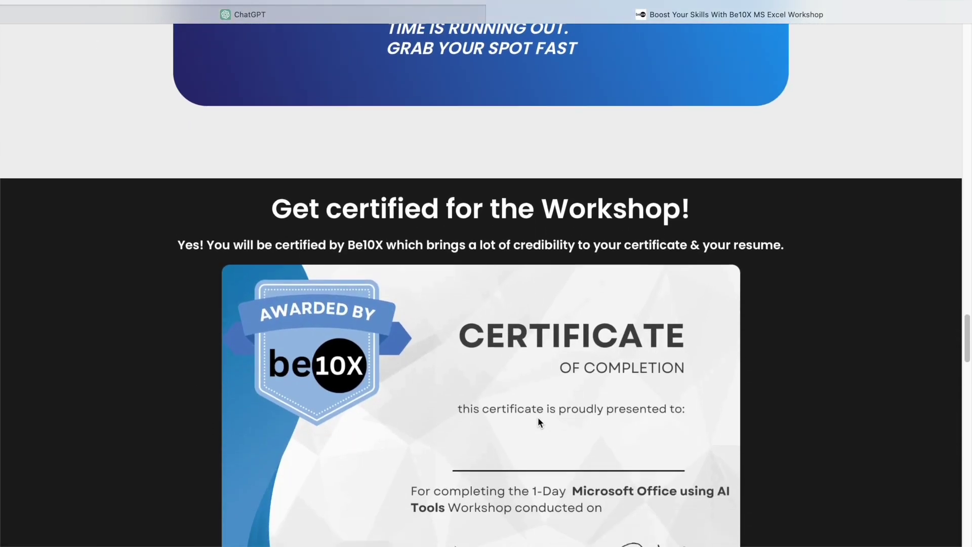
pyautogui.scroll(-5, 538, 422)
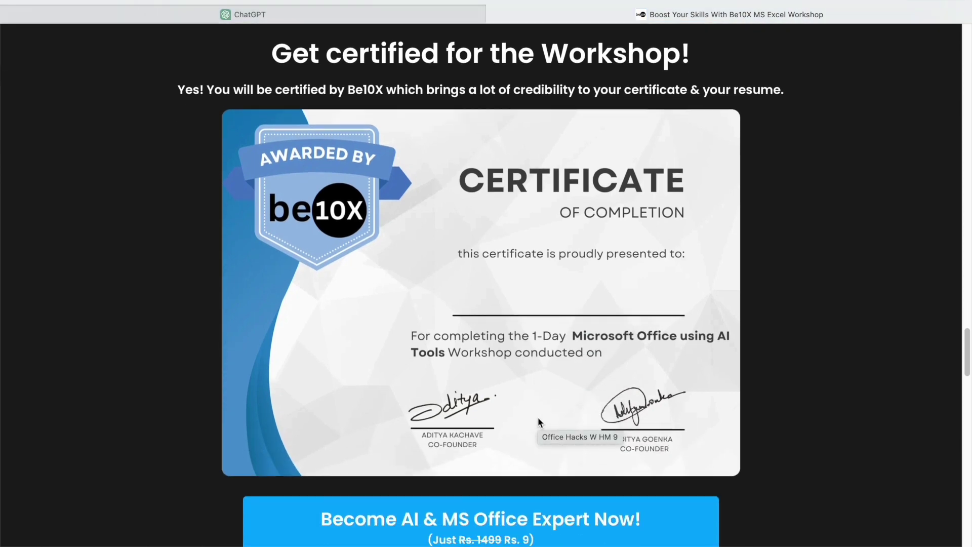
pyautogui.scroll(-5, 540, 423)
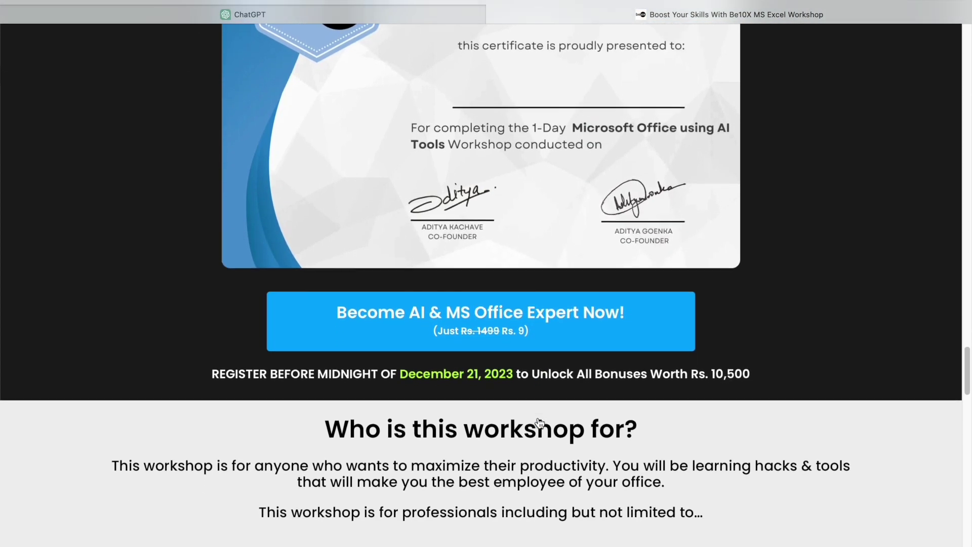
pyautogui.scroll(-8, 540, 421)
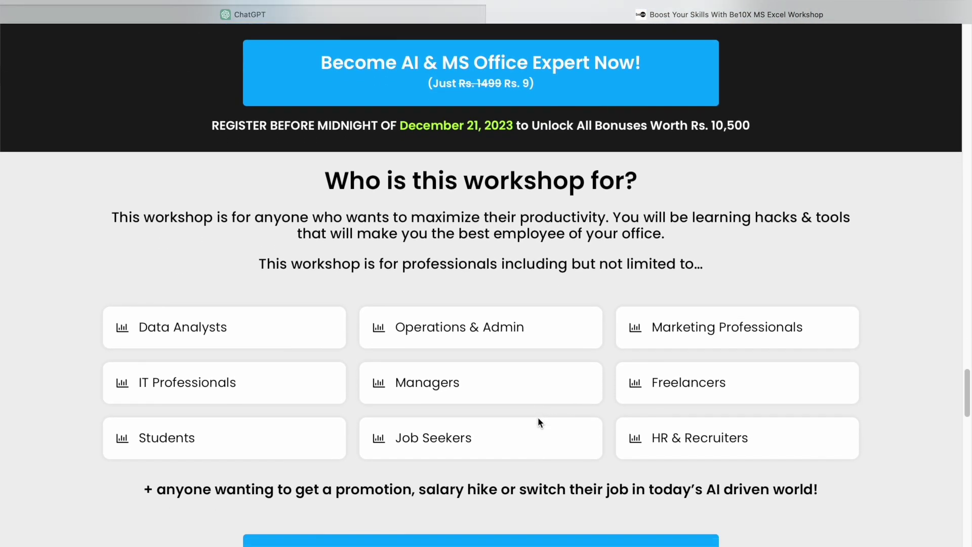
pyautogui.scroll(-7, 541, 422)
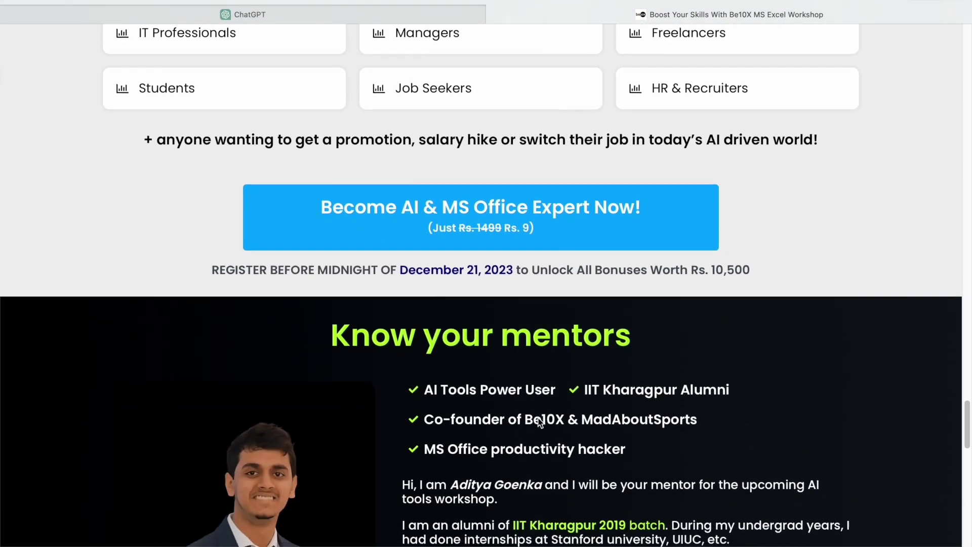
pyautogui.scroll(-3, 541, 421)
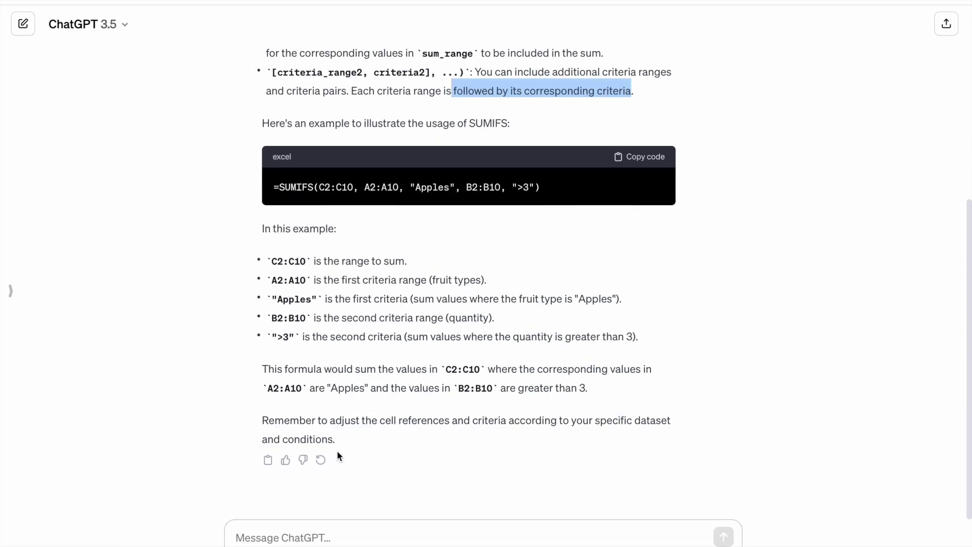
# Switch to the ChatGPT conversation and ask it for "Index Match Syntax"
pyautogui.write('In')
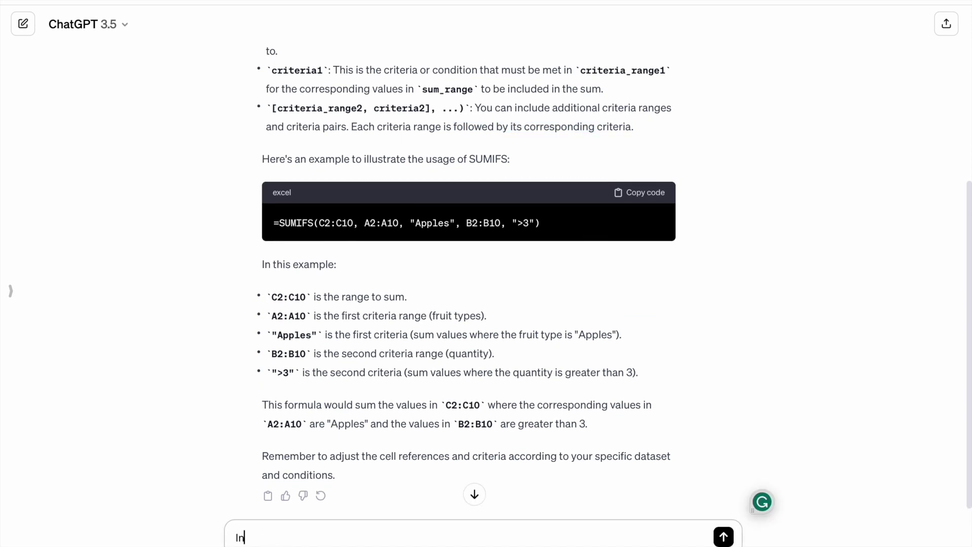
pyautogui.write('dex Match Syntax')
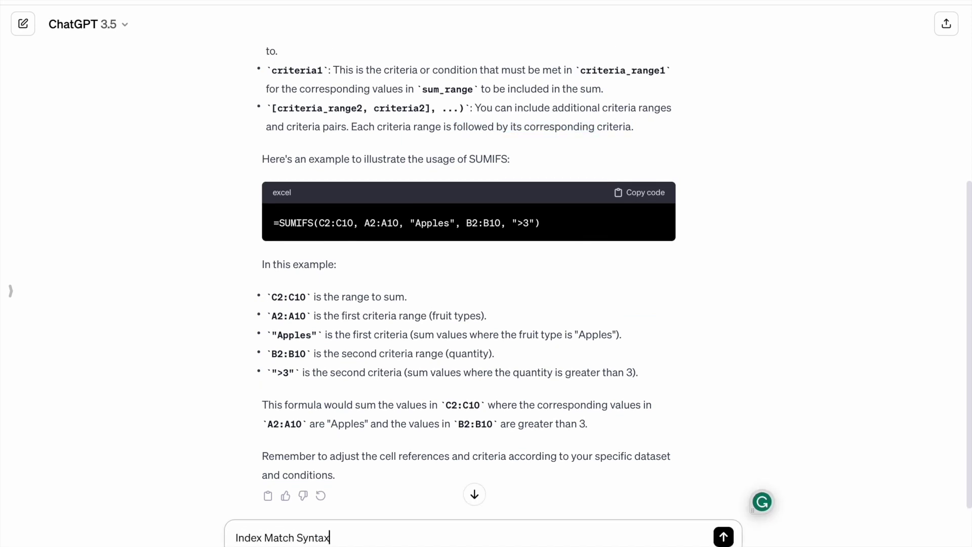
pyautogui.press('Return')
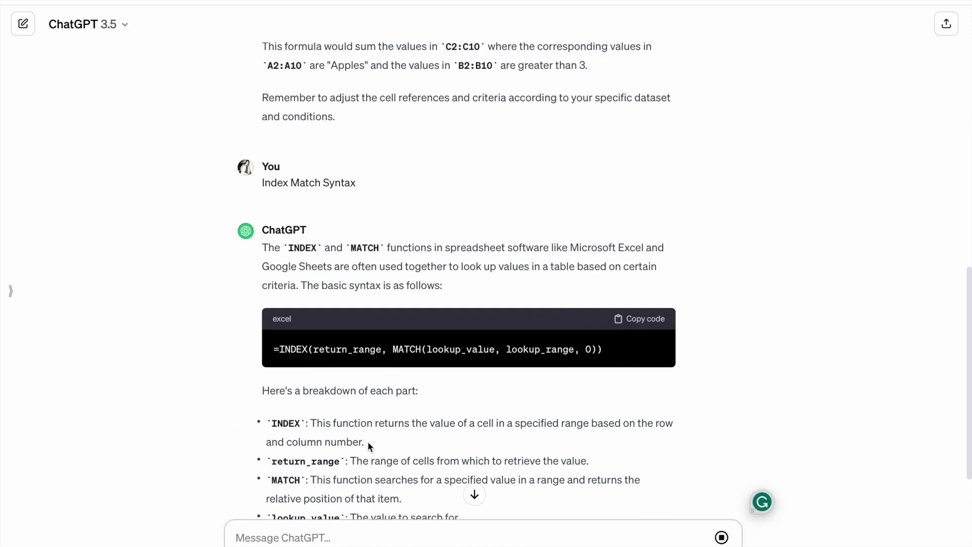
# Examine ChatGPT's INDEX MATCH syntax, focusing on the INDEX function and its return_range argument
pyautogui.scroll(6, 330, 357)
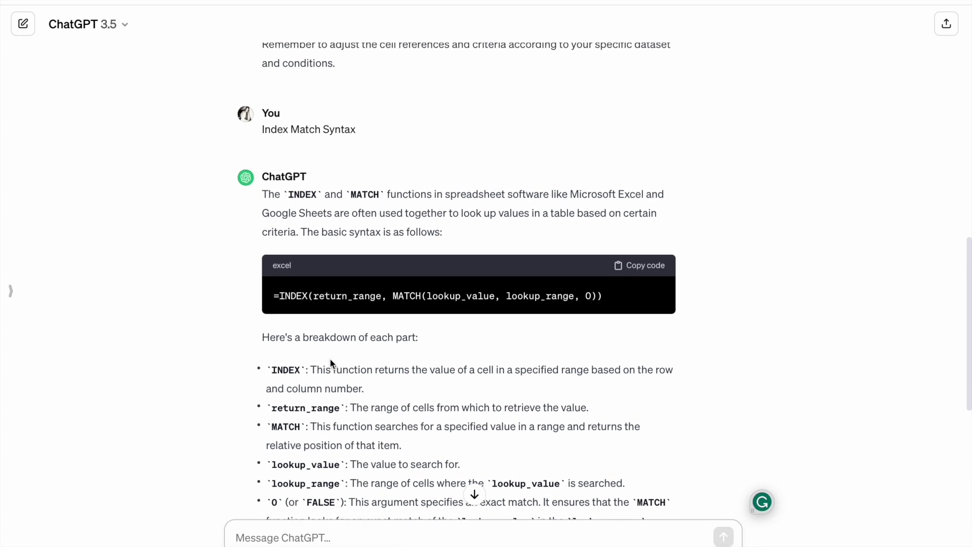
pyautogui.scroll(2, 330, 358)
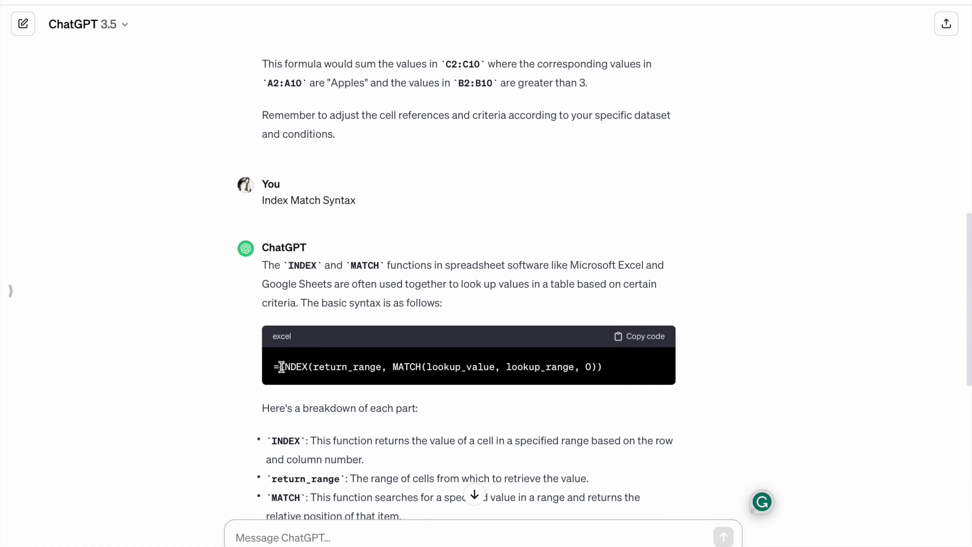
pyautogui.moveTo(282, 366); pyautogui.dragTo(316, 365)
pyautogui.scroll(-1, 315, 364)
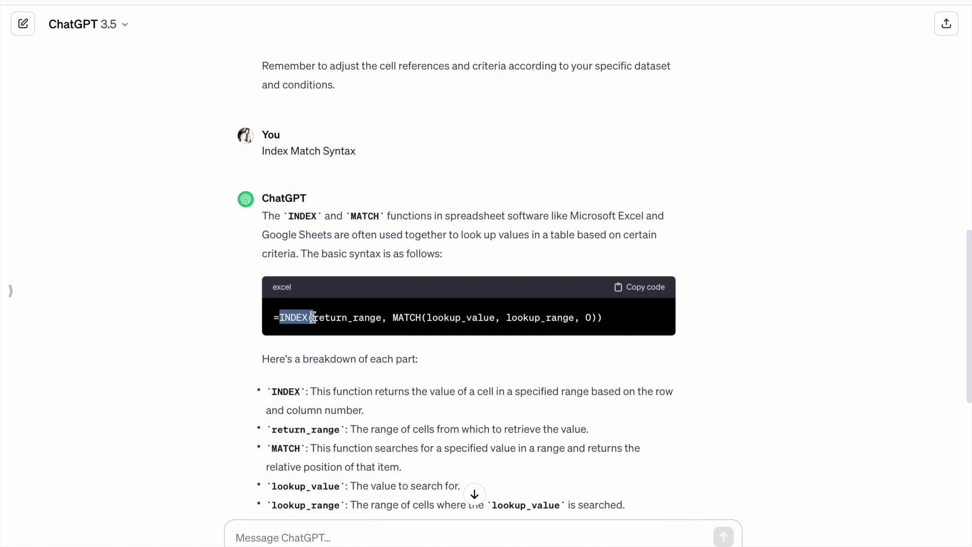
pyautogui.doubleClick(315, 317)
pyautogui.scroll(-1, 348, 318)
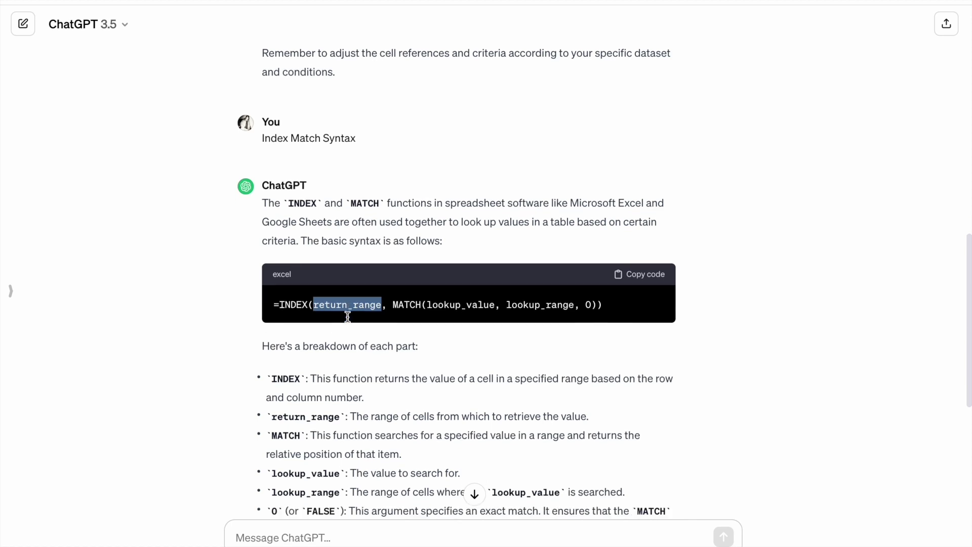
pyautogui.scroll(-1, 347, 320)
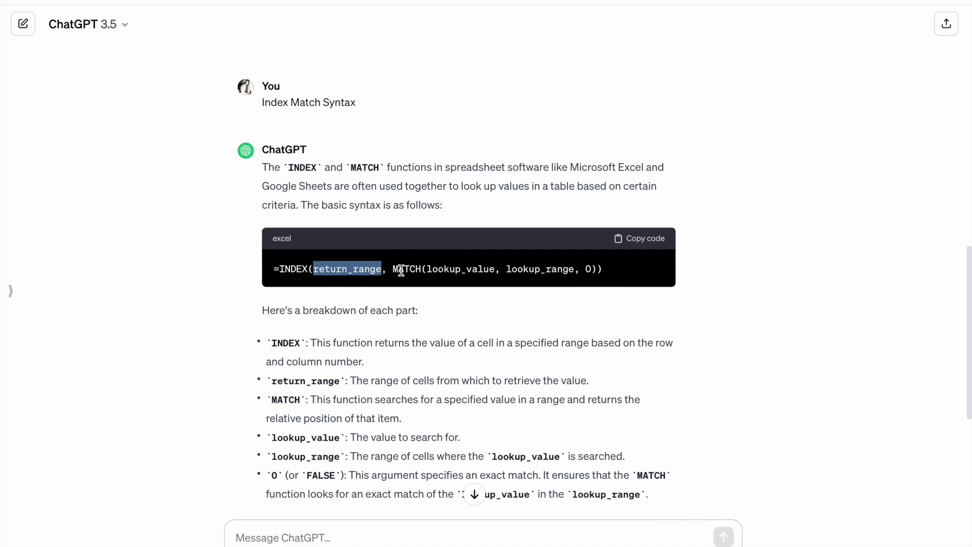
# Examine the MATCH part of the syntax: lookup_value, lookup_range and the explanation of the 0 match argument
pyautogui.moveTo(394, 269); pyautogui.dragTo(494, 269)
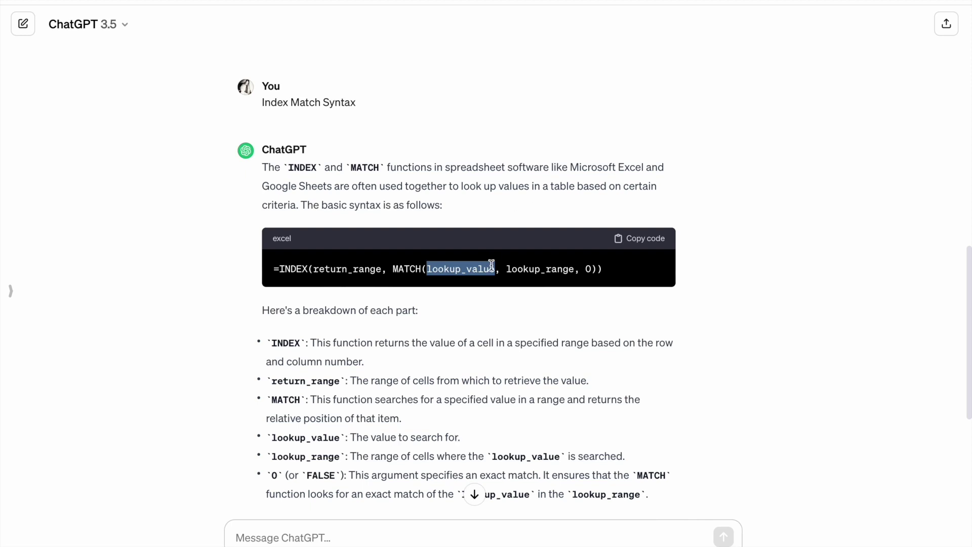
pyautogui.moveTo(507, 269); pyautogui.dragTo(569, 280)
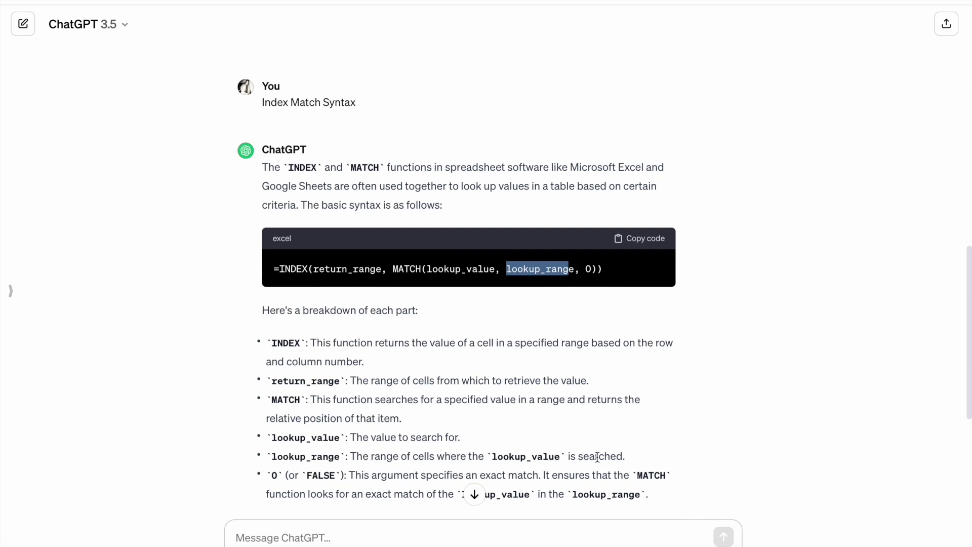
pyautogui.doubleClick(588, 269)
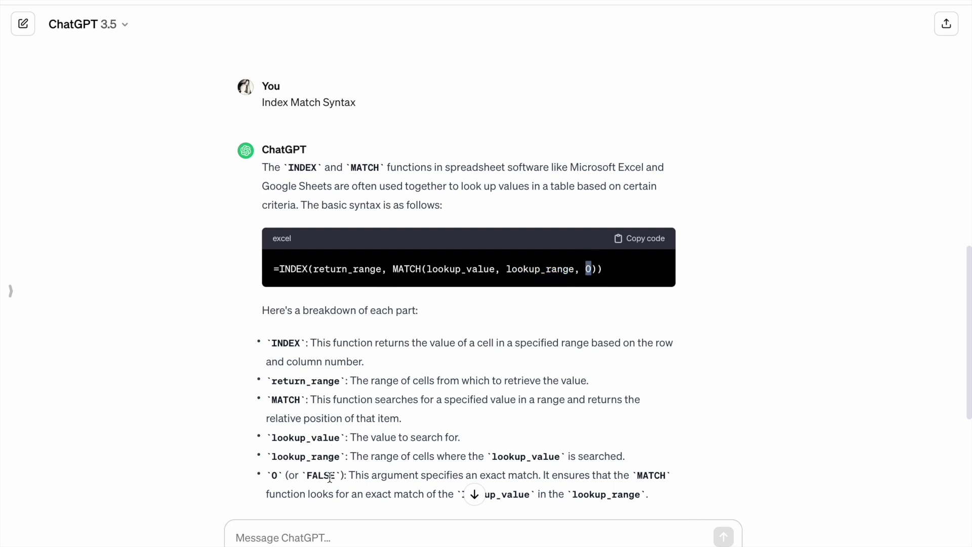
pyautogui.scroll(-1, 485, 471)
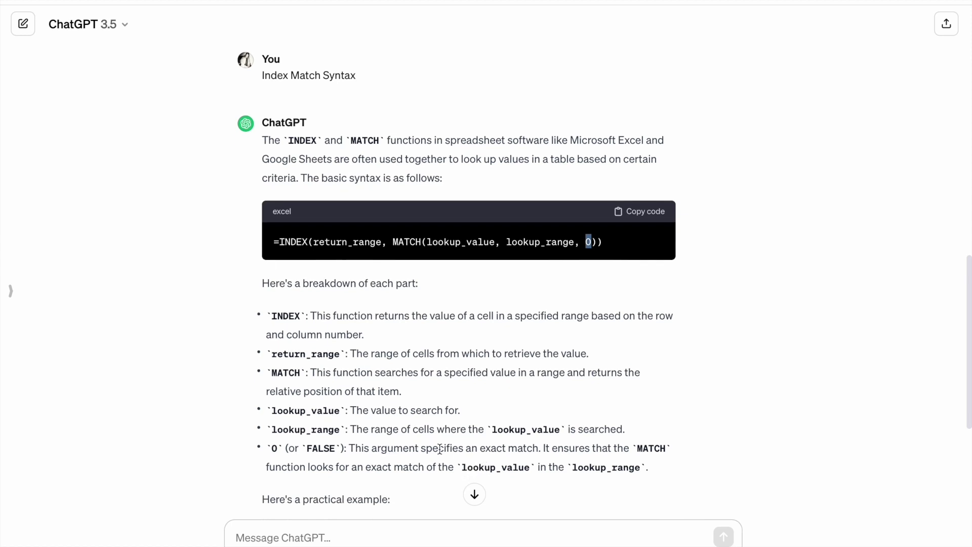
pyautogui.moveTo(536, 449); pyautogui.dragTo(348, 449)
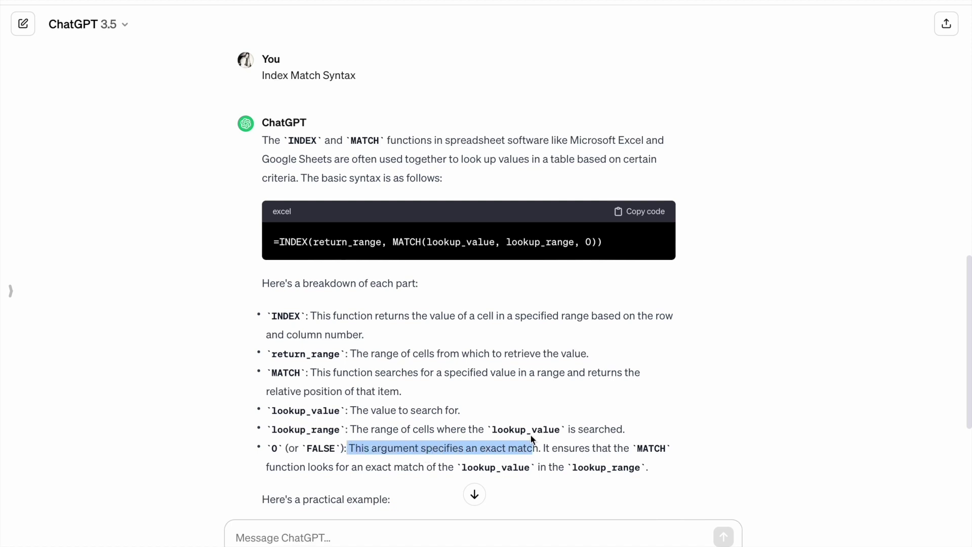
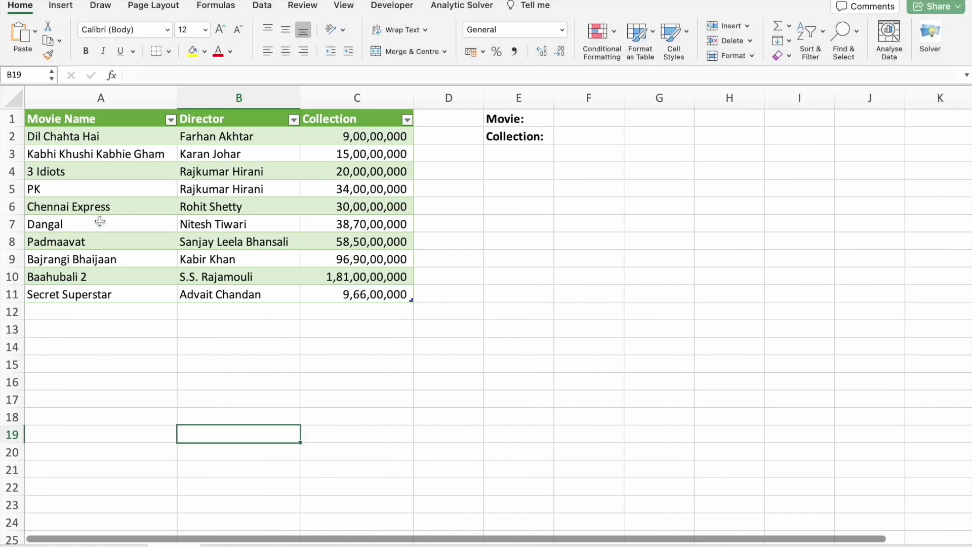
# Switch to the Excel movie collections sheet and enter "Dangal" in F1 as the movie to look up
pyautogui.moveTo(76, 126); pyautogui.dragTo(363, 296)
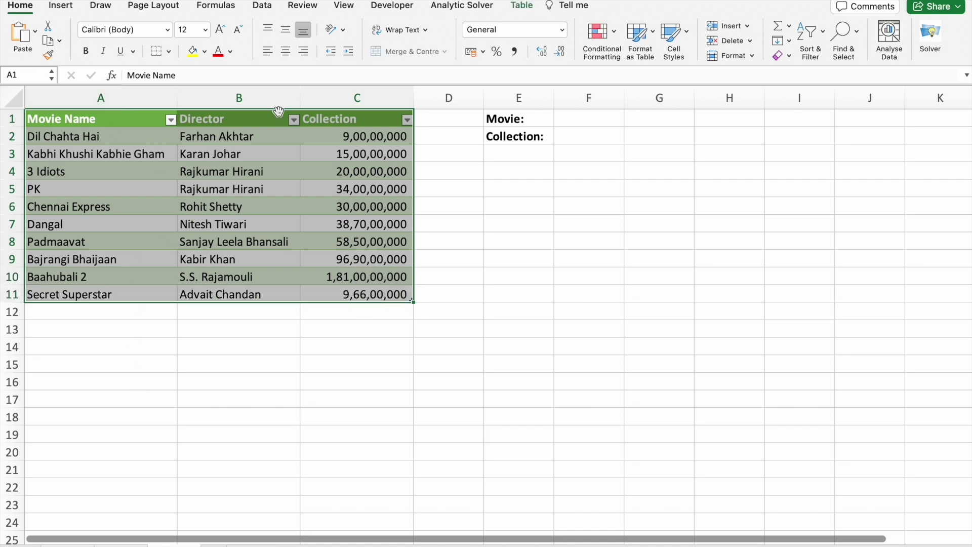
pyautogui.click(256, 119)
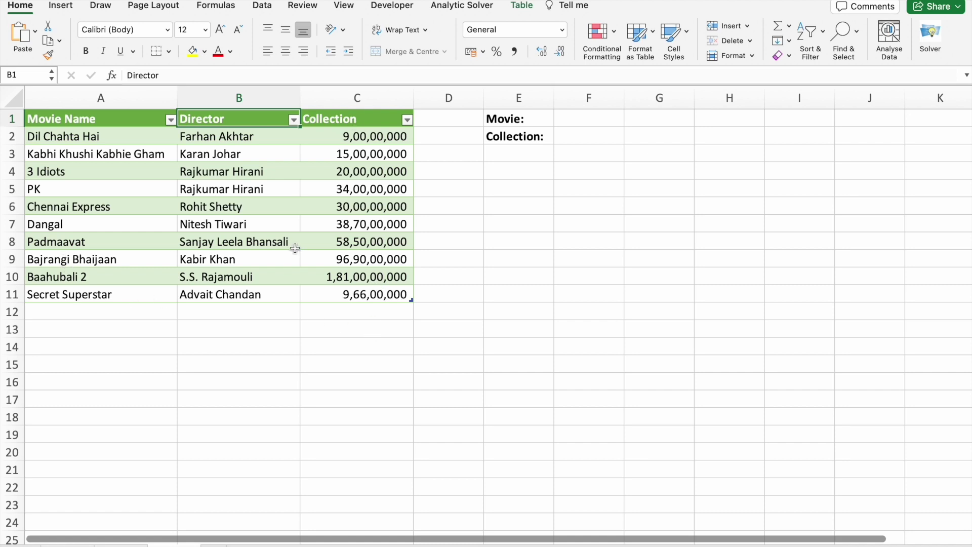
pyautogui.click(565, 120)
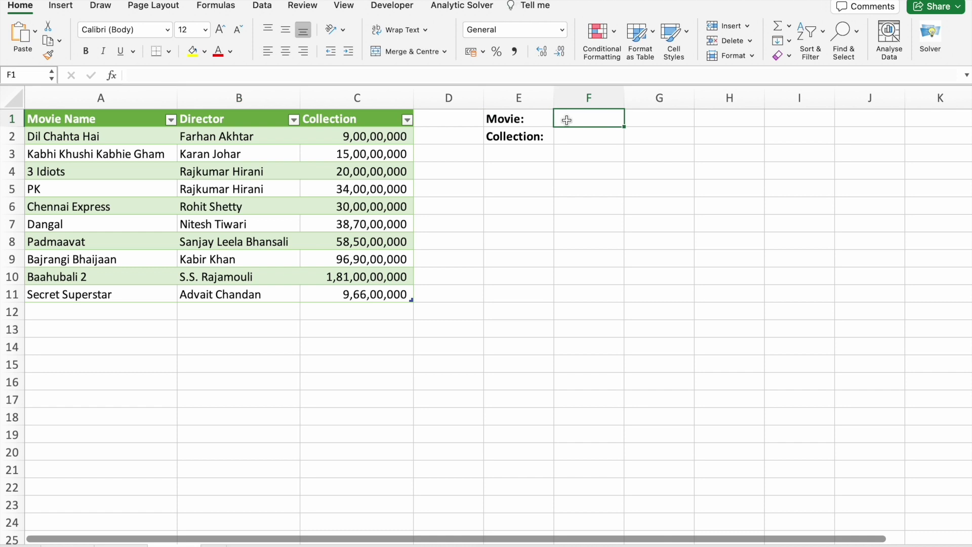
pyautogui.click(100, 194)
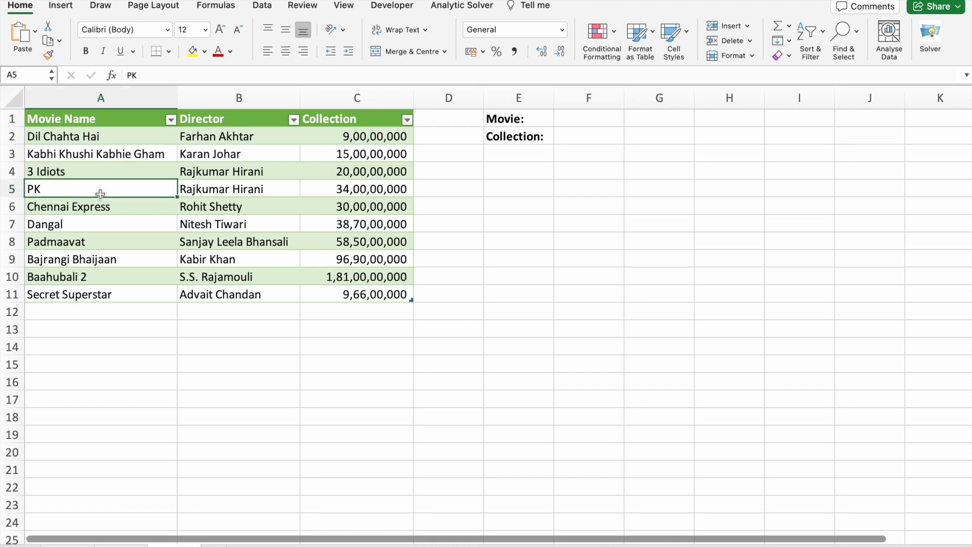
pyautogui.click(98, 227)
pyautogui.press('super+c')
pyautogui.click(585, 120)
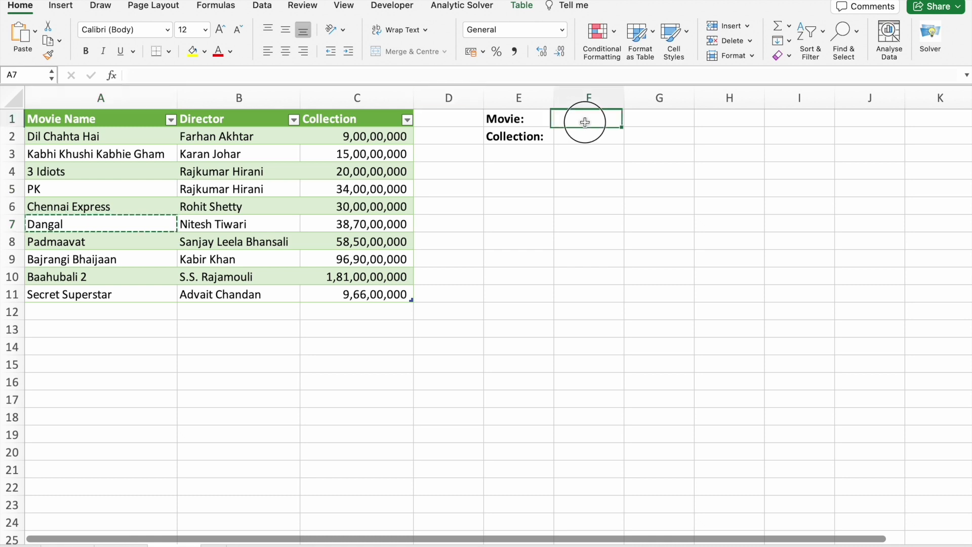
pyautogui.write('Dangal')
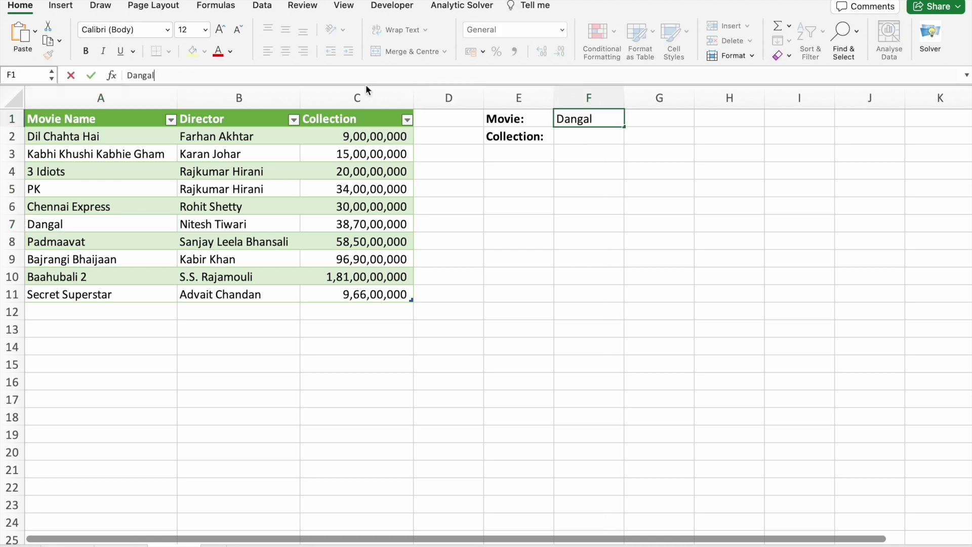
pyautogui.click(594, 137)
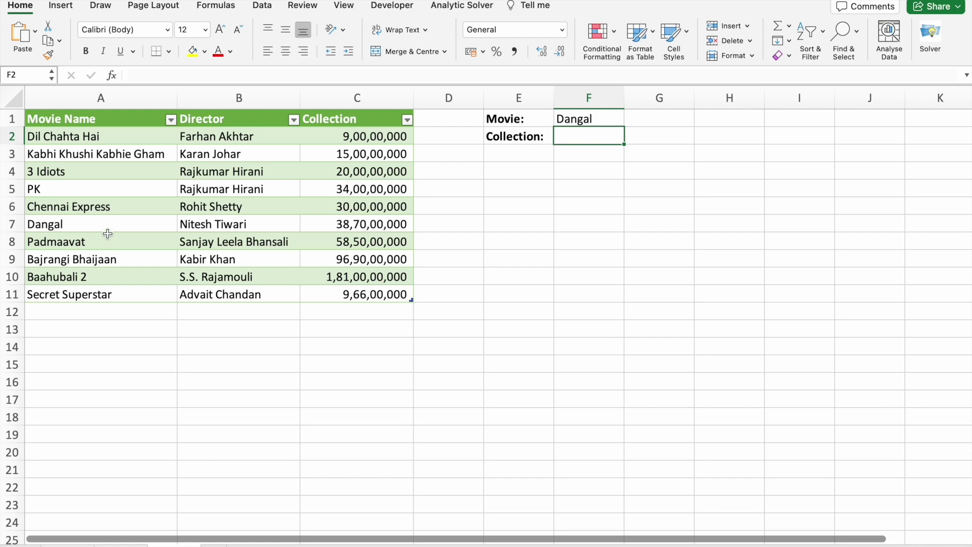
# Begin an INDEX formula in F2 with the table's Collection column, movies[Collection], as the return array
pyautogui.click(377, 225)
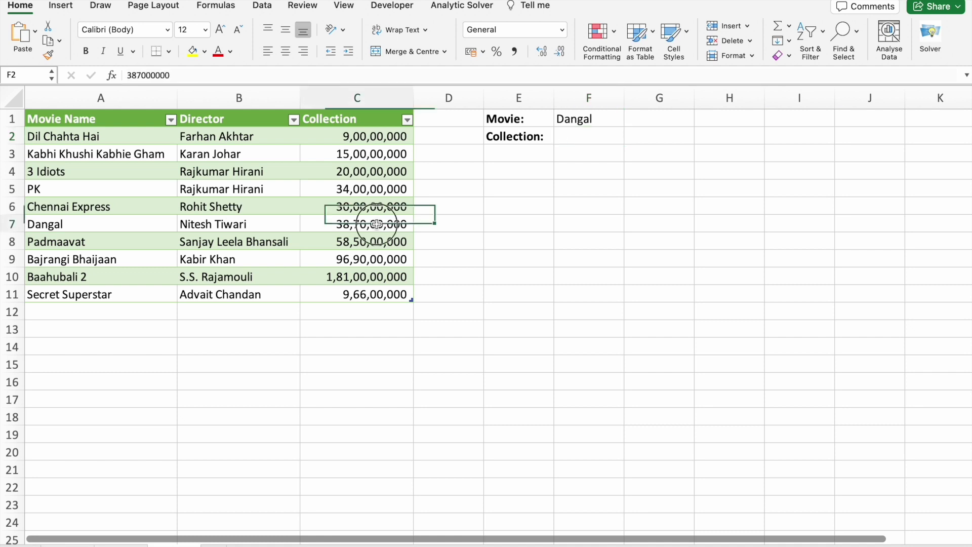
pyautogui.click(612, 133)
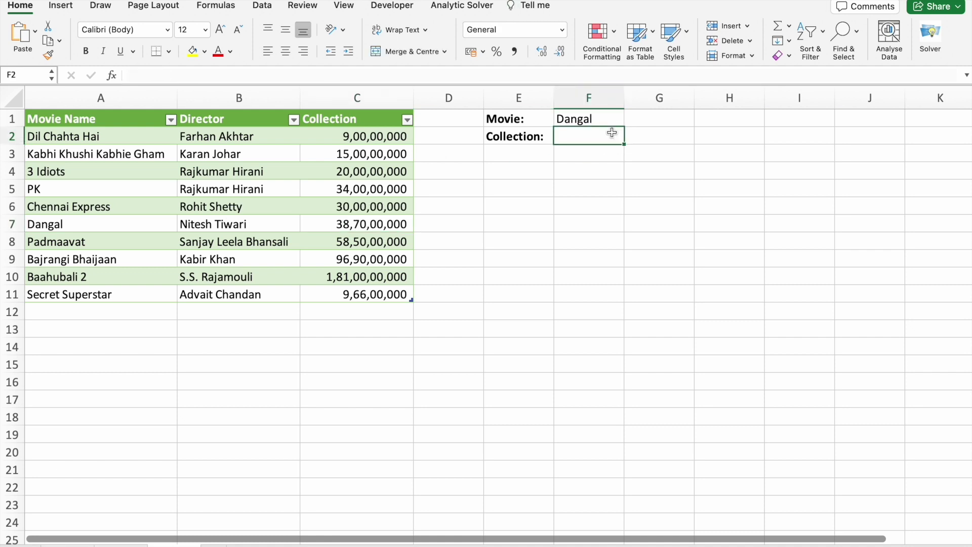
pyautogui.write('=')
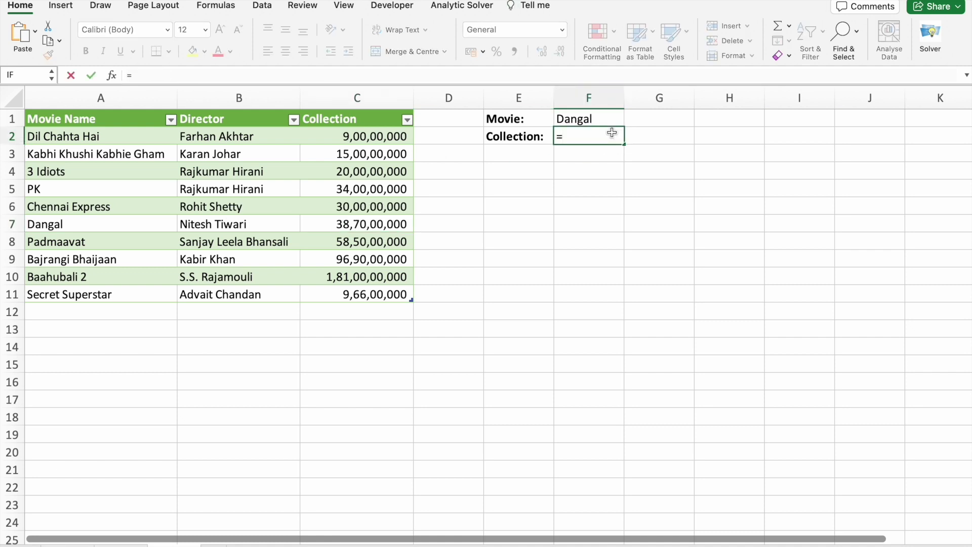
pyautogui.write('Inde')
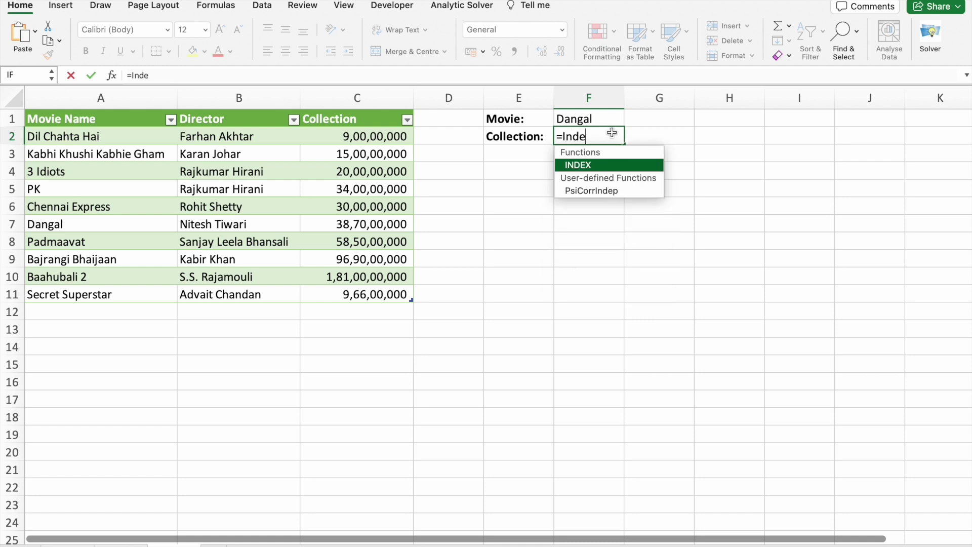
pyautogui.write('x(')
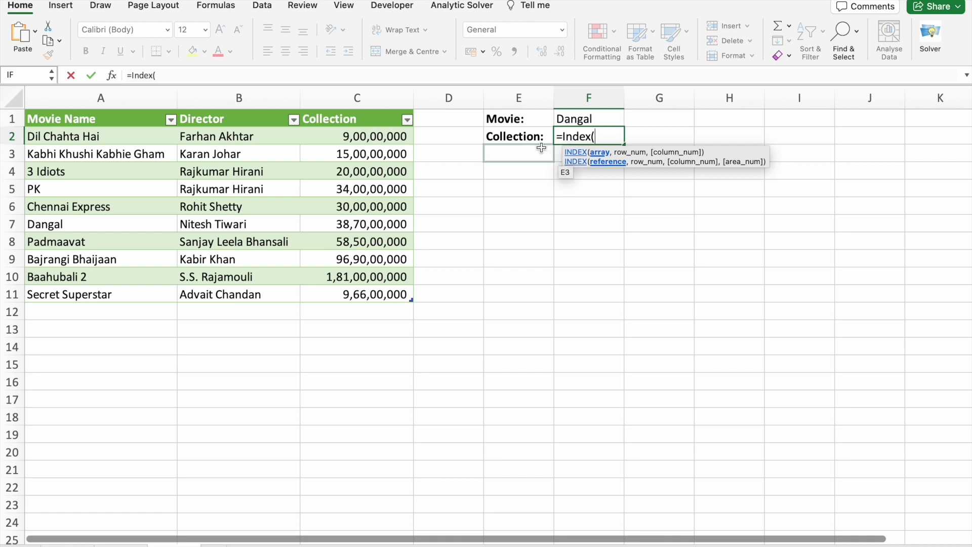
pyautogui.moveTo(336, 138); pyautogui.dragTo(361, 299)
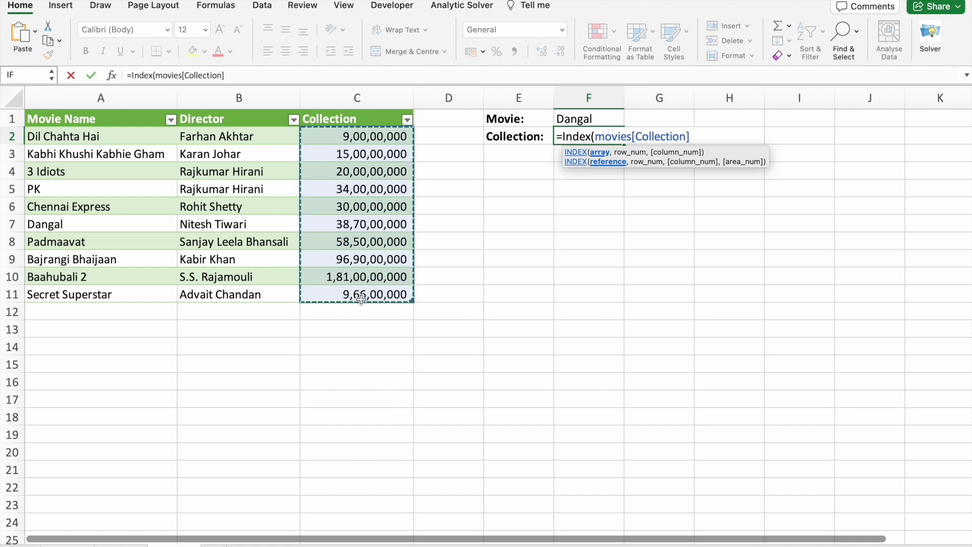
pyautogui.write(',')
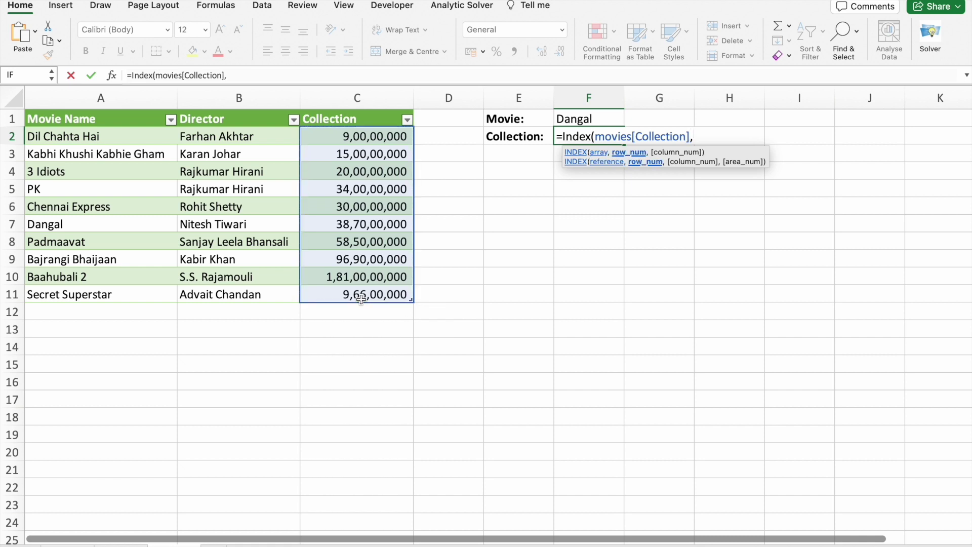
# Nest a MATCH function as the row number, with F1 as lookup value and movies[Movie Name] as lookup array
pyautogui.write('Mat')
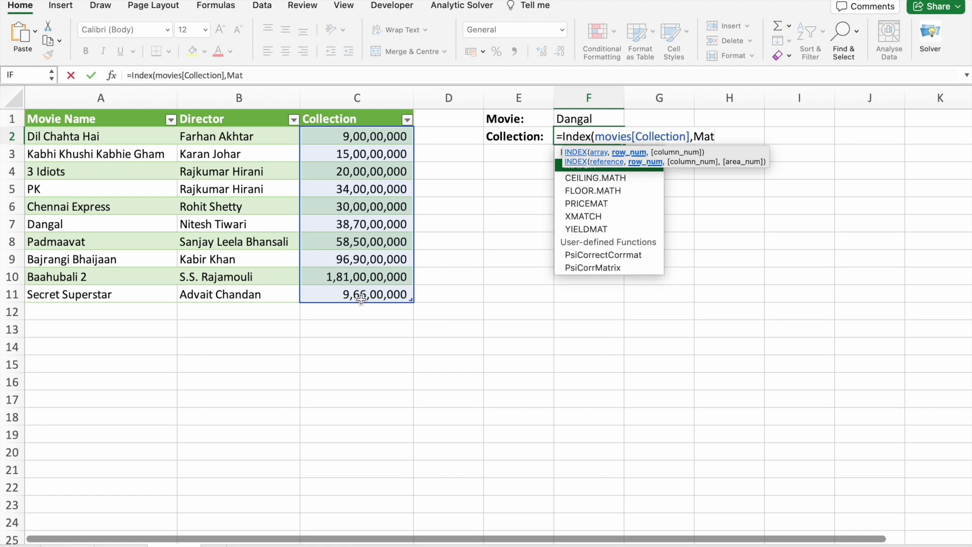
pyautogui.write('ch')
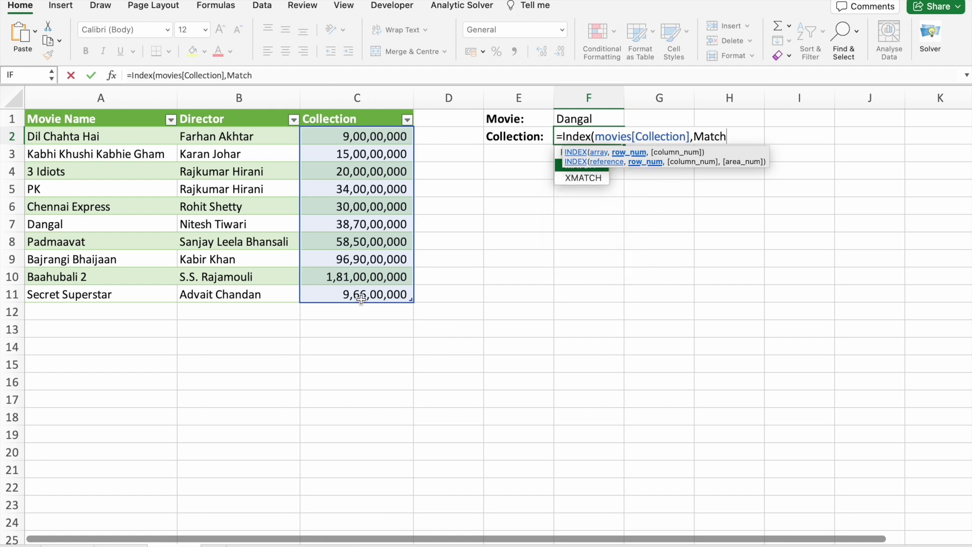
pyautogui.write('(')
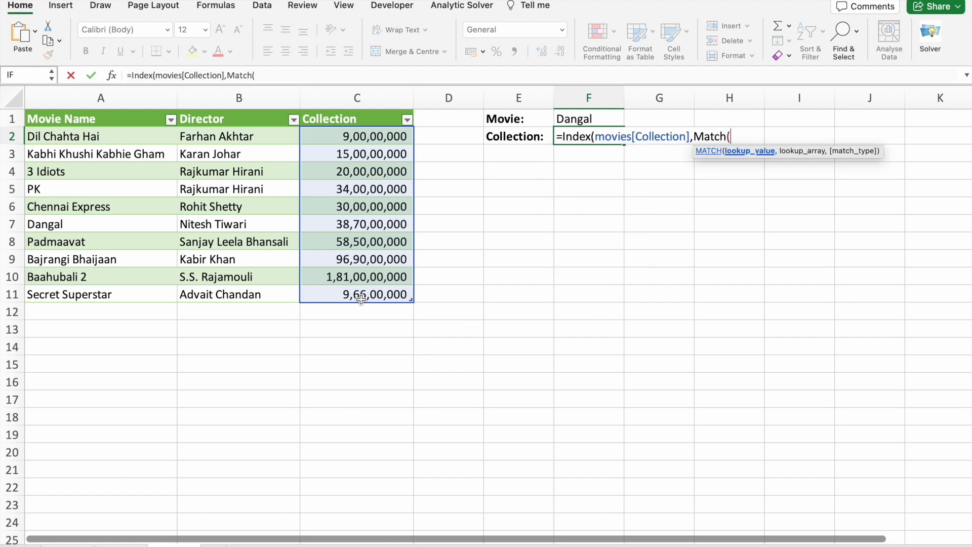
pyautogui.click(603, 120)
pyautogui.write(',')
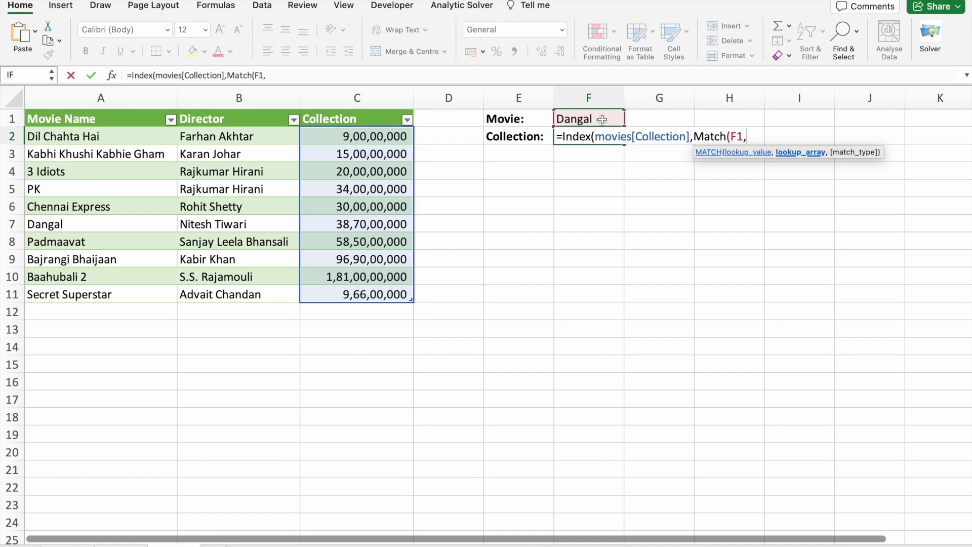
pyautogui.moveTo(130, 139); pyautogui.dragTo(145, 291)
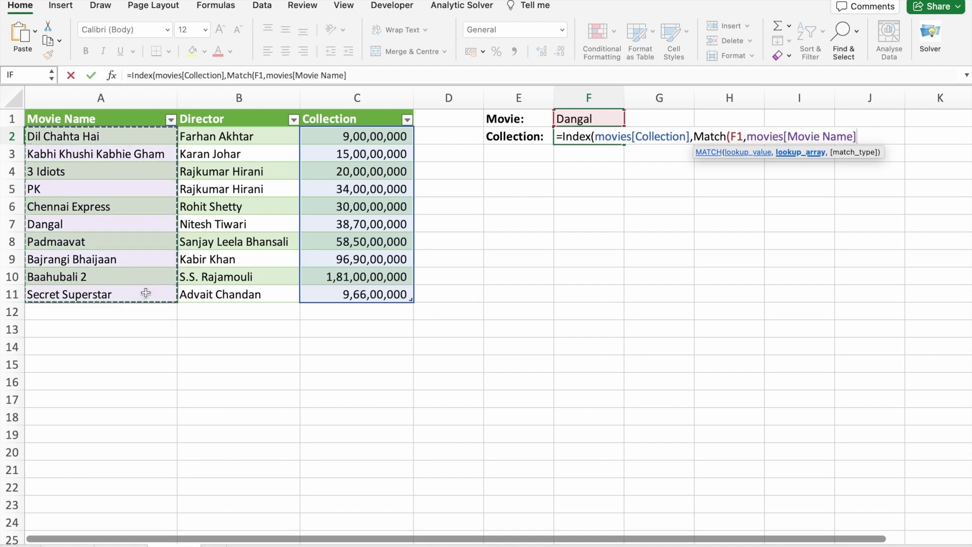
pyautogui.write(',')
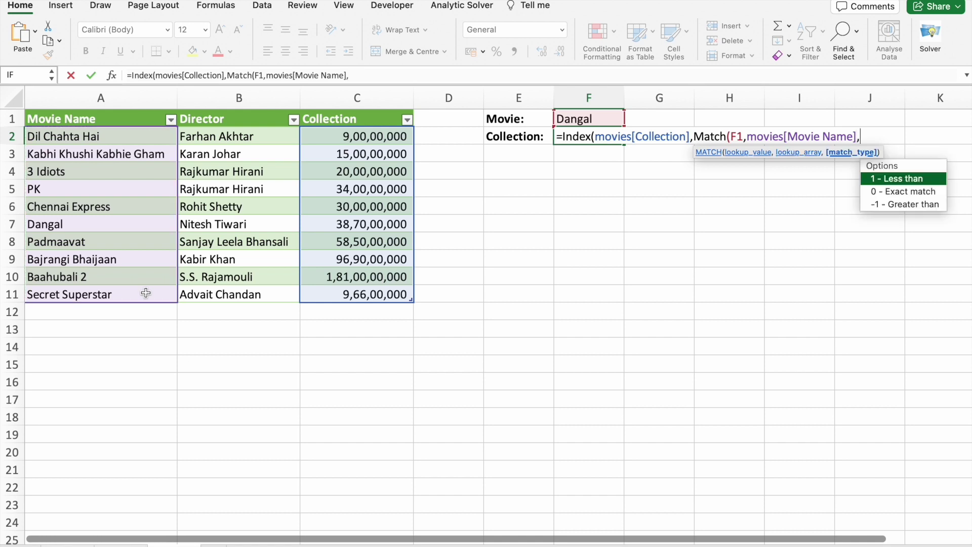
# Set the match type to 0 for an exact match, close both functions' parentheses and enter the formula
pyautogui.press('Down')
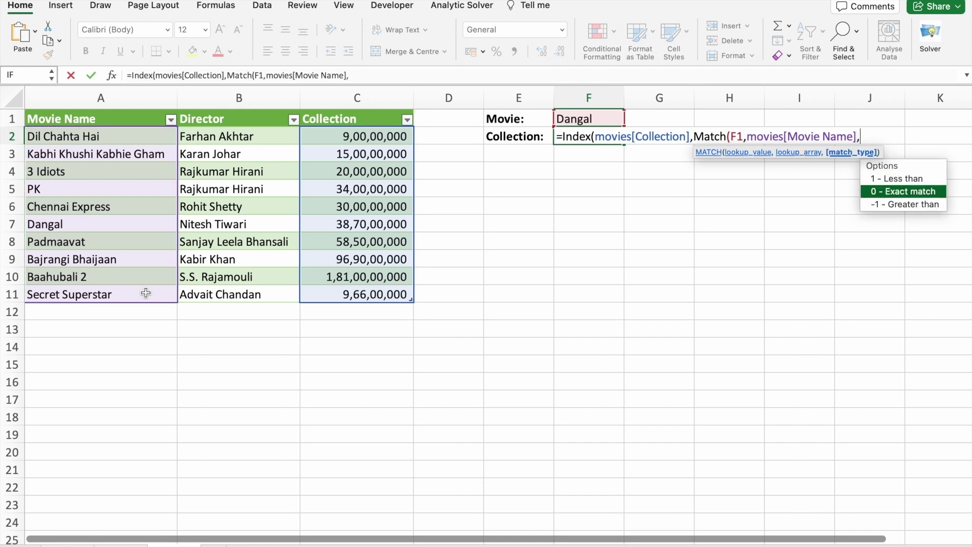
pyautogui.write('0)')
pyautogui.press('Return')
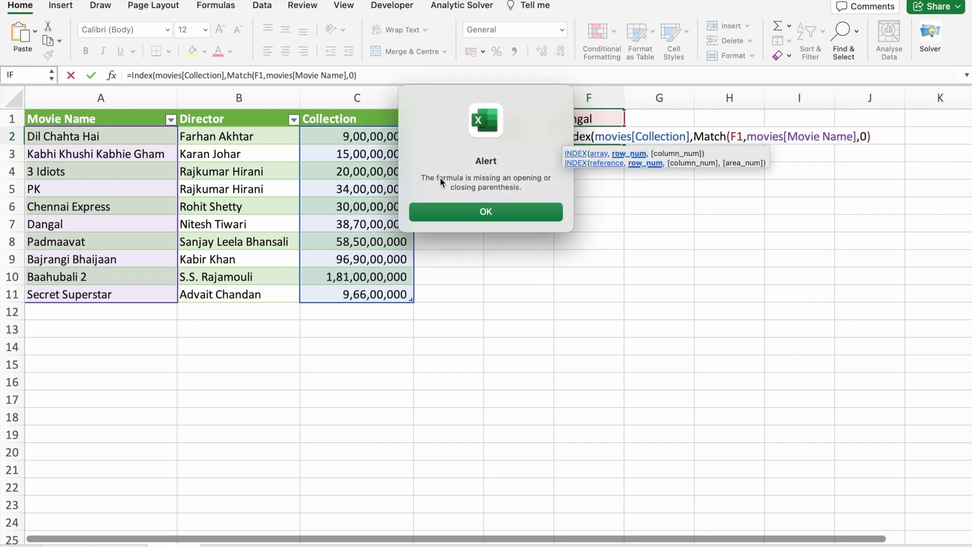
pyautogui.click(494, 215)
pyautogui.click(395, 74)
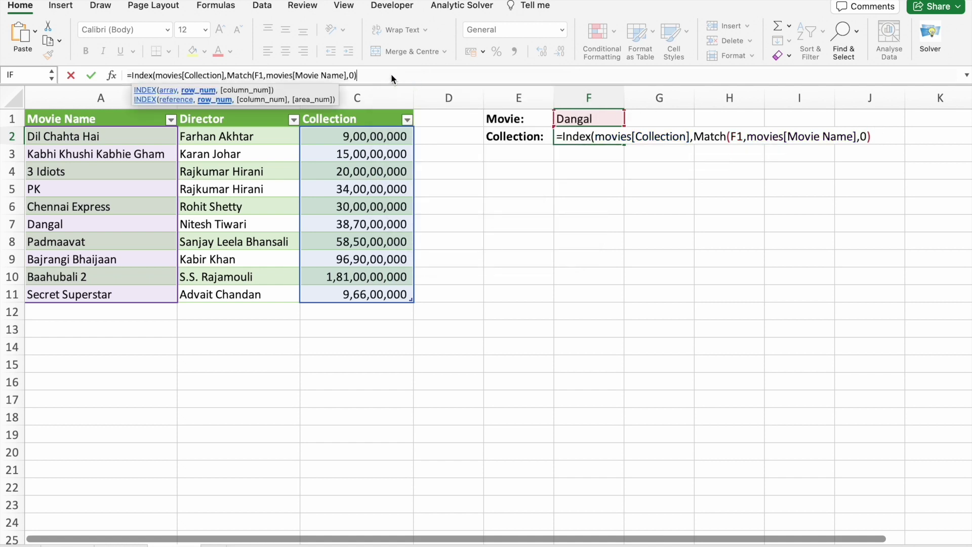
pyautogui.write(')')
pyautogui.press('Return')
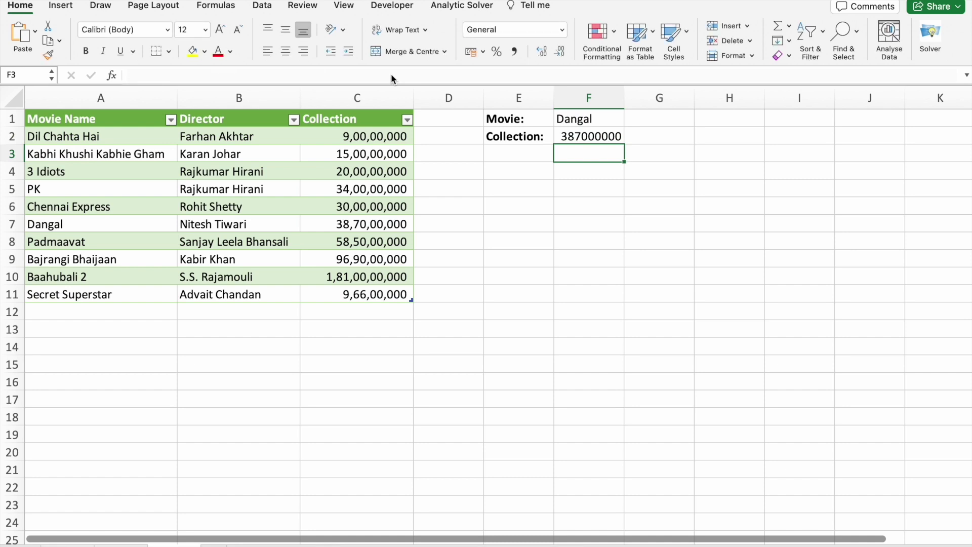
# Check the formula result in F2 against Dangal's collection figure in the movie table
pyautogui.click(599, 133)
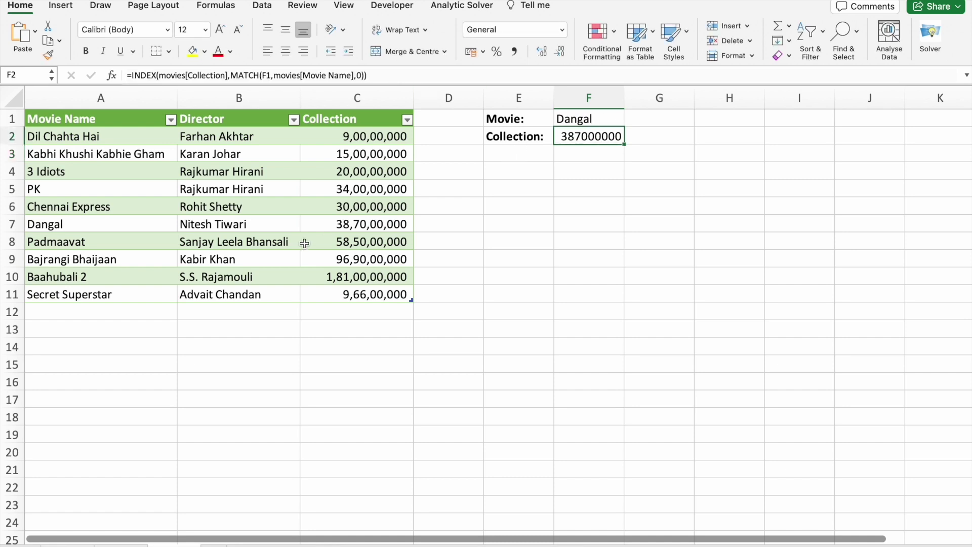
pyautogui.click(130, 229)
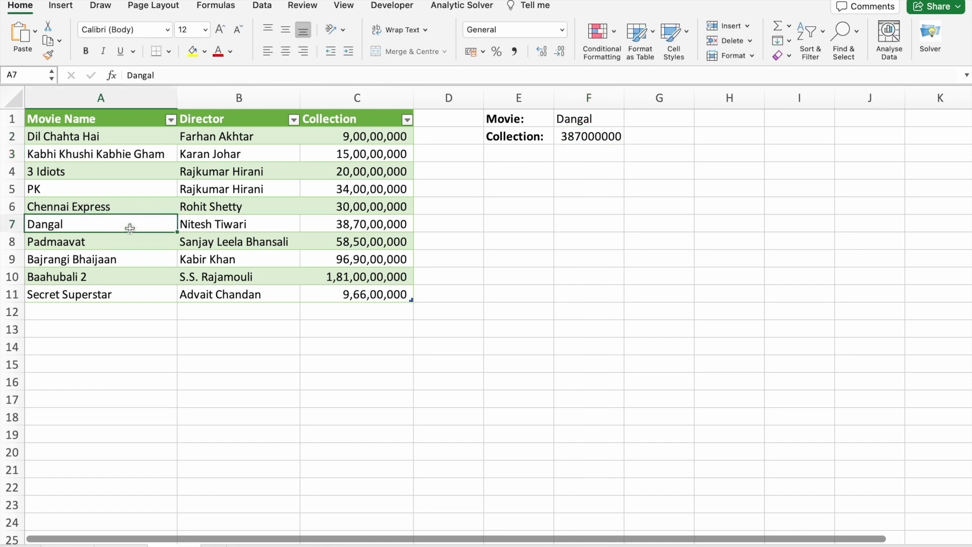
pyautogui.click(378, 227)
pyautogui.click(599, 135)
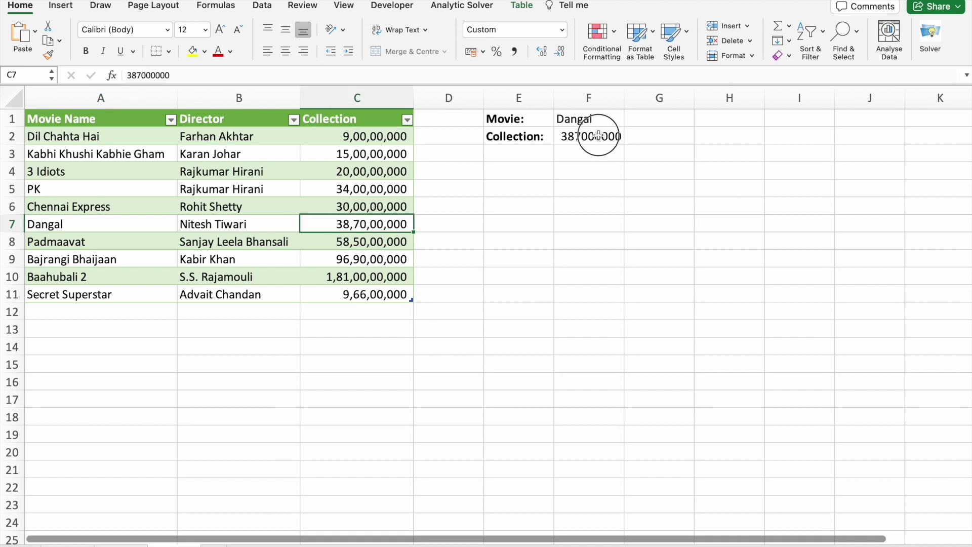